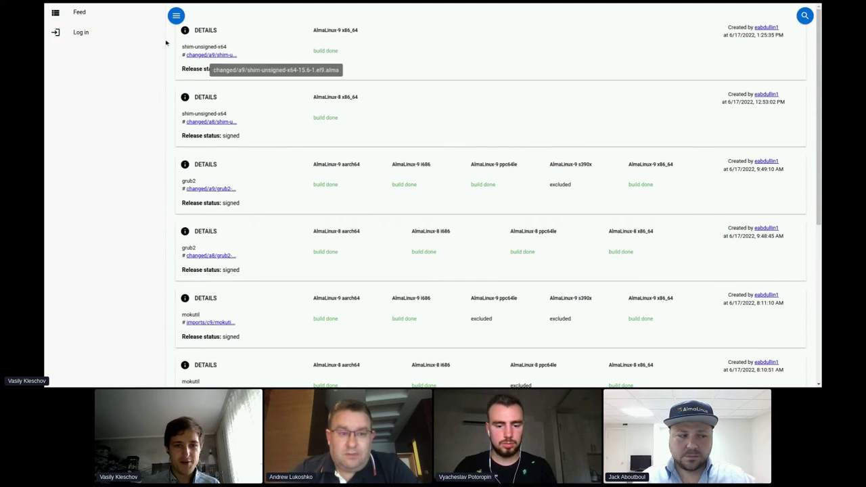
Step: Open the details of the AlmaLinux-9 grub2 build in the feed and review its signing information
{"action": "left_click", "coordinate": [73, 33]}
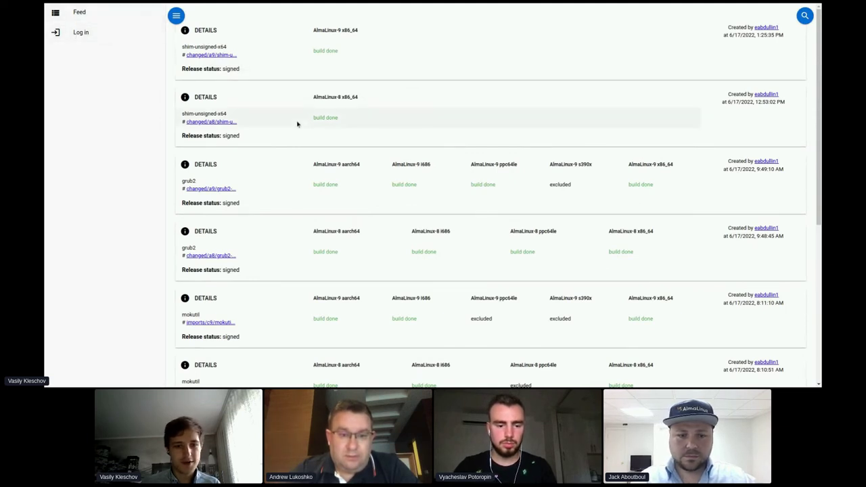
{"action": "scroll", "coordinate": [342, 118], "scroll_direction": "down", "scroll_amount": 5}
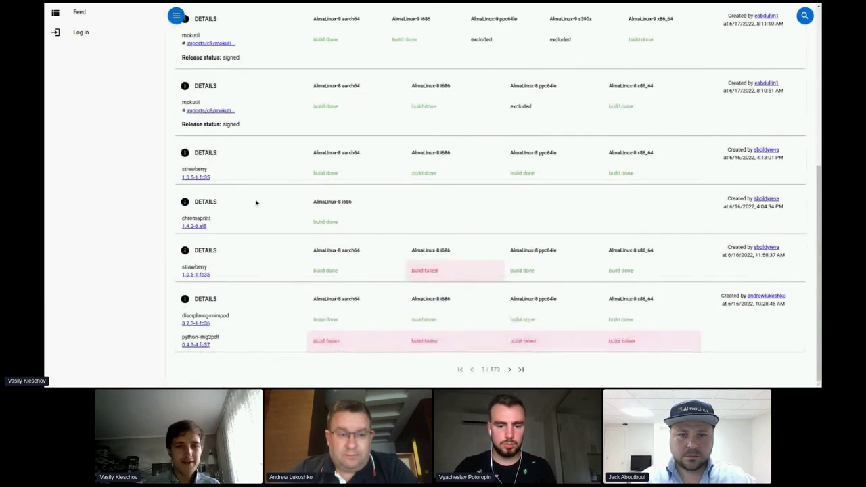
{"action": "scroll", "coordinate": [256, 203], "scroll_direction": "up", "scroll_amount": 3}
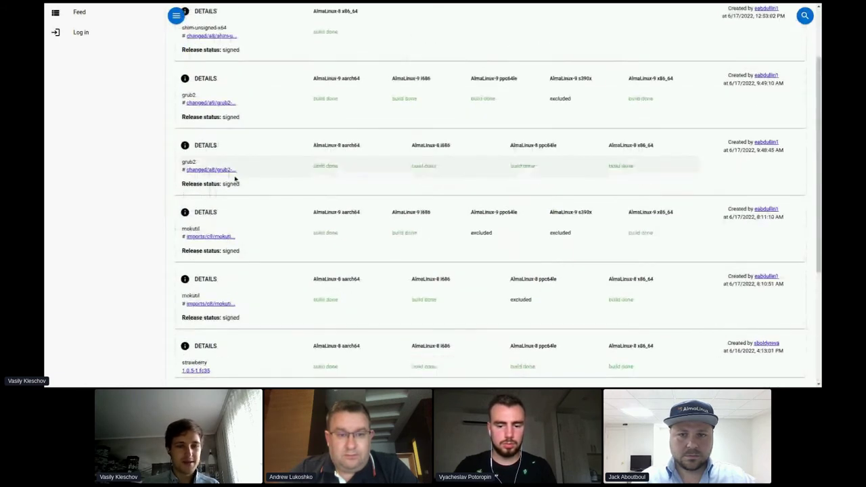
{"action": "scroll", "coordinate": [233, 176], "scroll_direction": "up", "scroll_amount": 1}
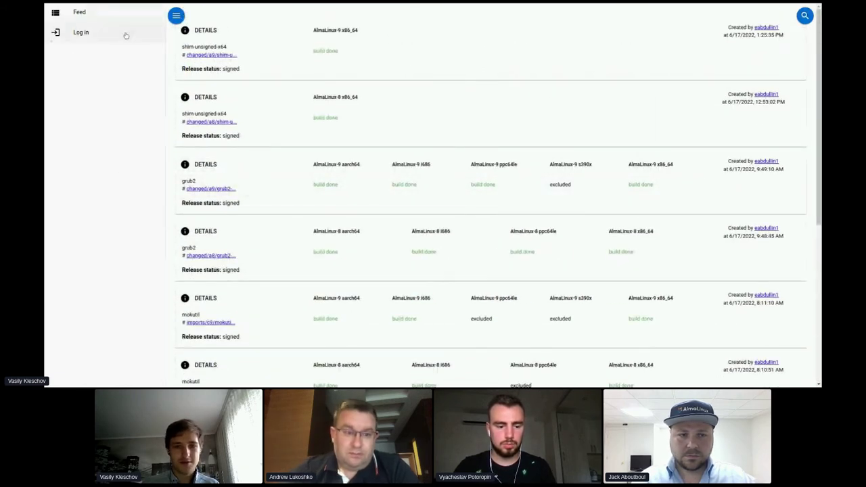
{"action": "left_click", "coordinate": [203, 164]}
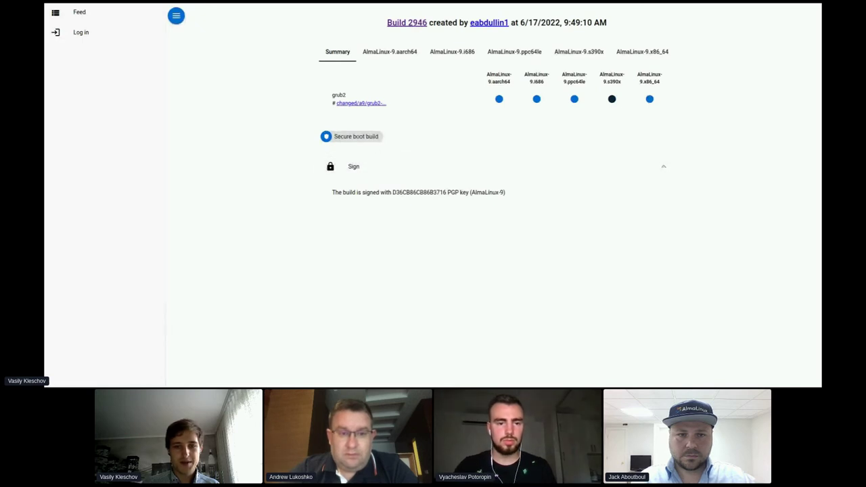
{"action": "left_click", "coordinate": [377, 175]}
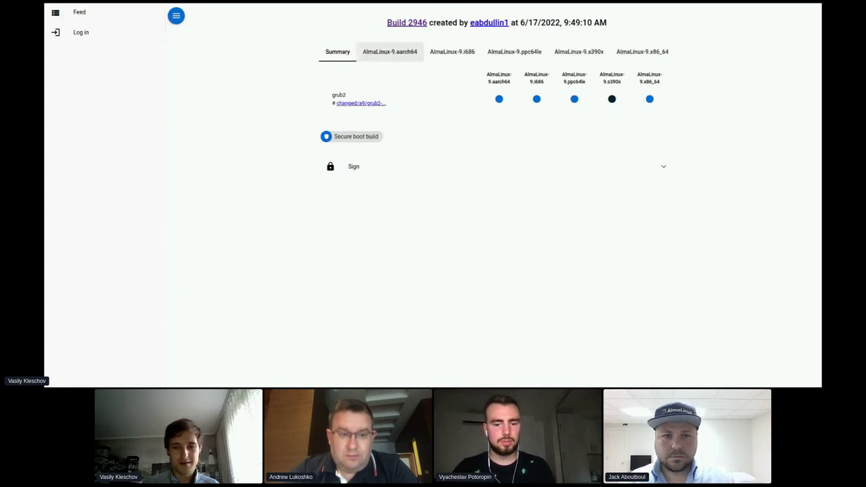
Step: Browse the build's AlmaLinux-9.aarch64 packages and its source repository down to the grub2 source RPM, and return to the build page
{"action": "left_click", "coordinate": [387, 58]}
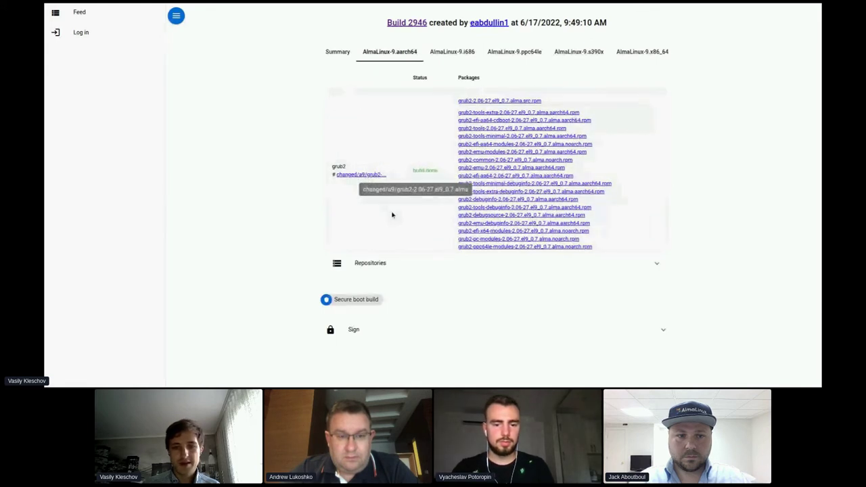
{"action": "left_click", "coordinate": [519, 262]}
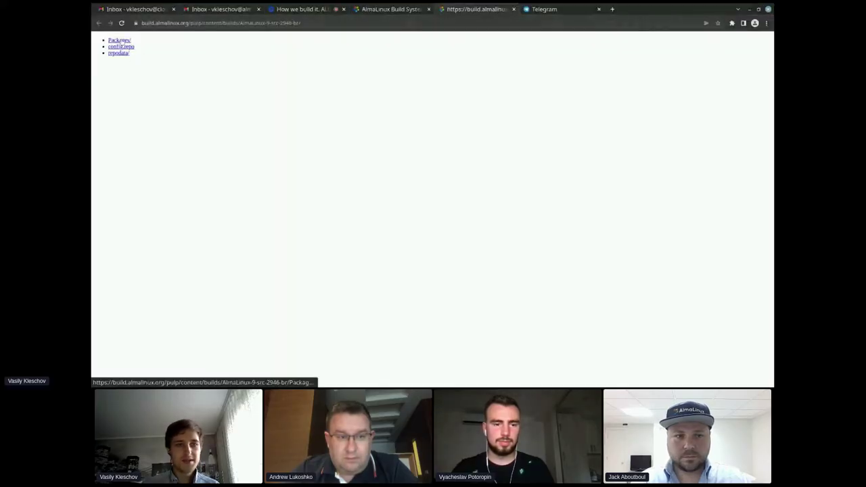
{"action": "left_click", "coordinate": [116, 40]}
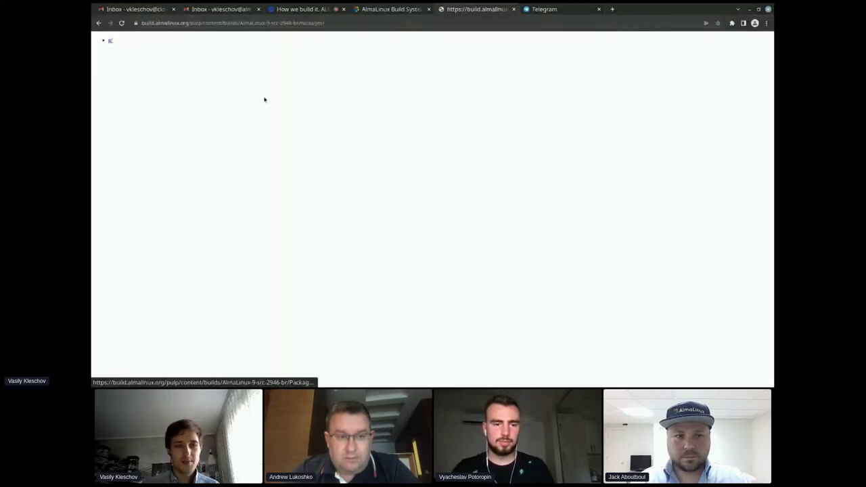
{"action": "left_click", "coordinate": [110, 41]}
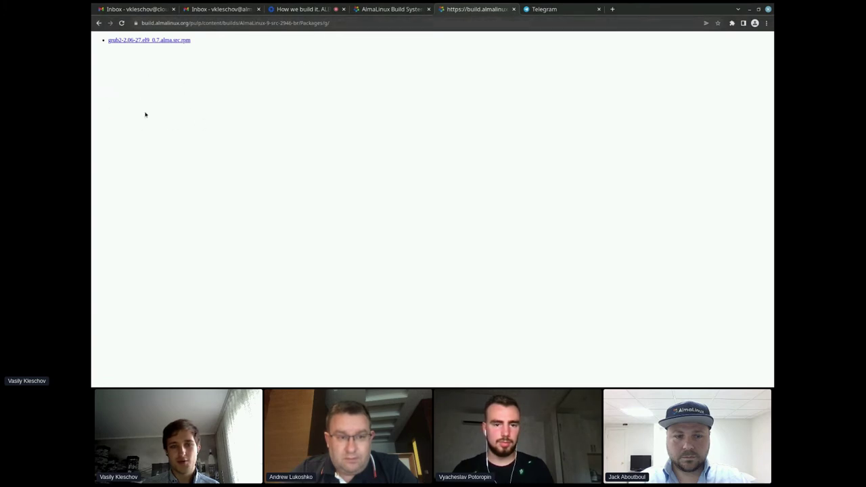
{"action": "left_click", "coordinate": [513, 9]}
{"action": "left_click", "coordinate": [391, 9]}
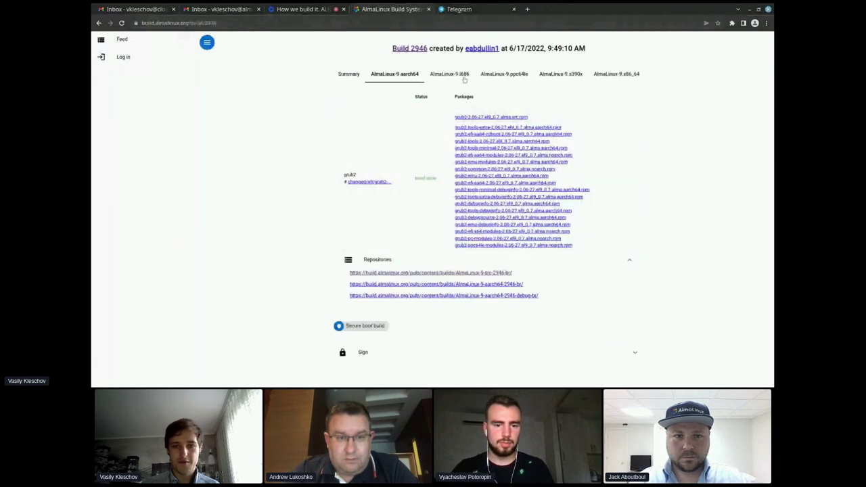
Step: Open the AlmaLinux-9.i686 build logs for grub2 and read through the mock RPM configuration file mock.1655459551.cfg
{"action": "left_click", "coordinate": [449, 75]}
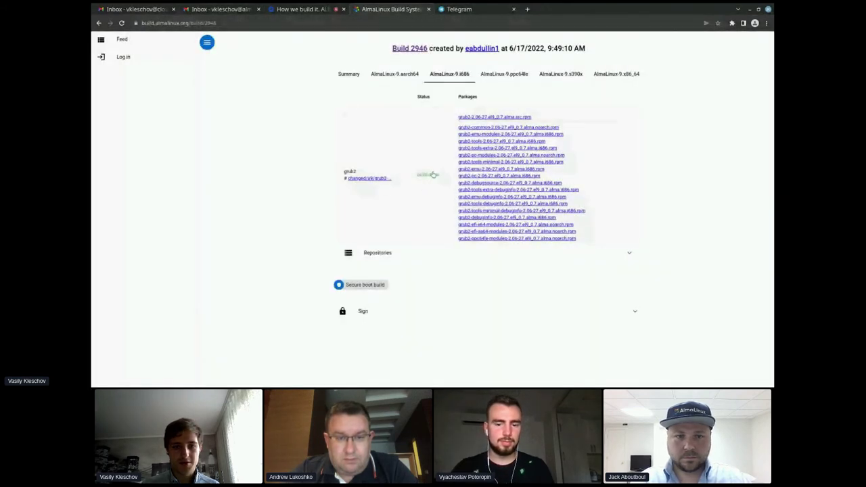
{"action": "left_click", "coordinate": [433, 174]}
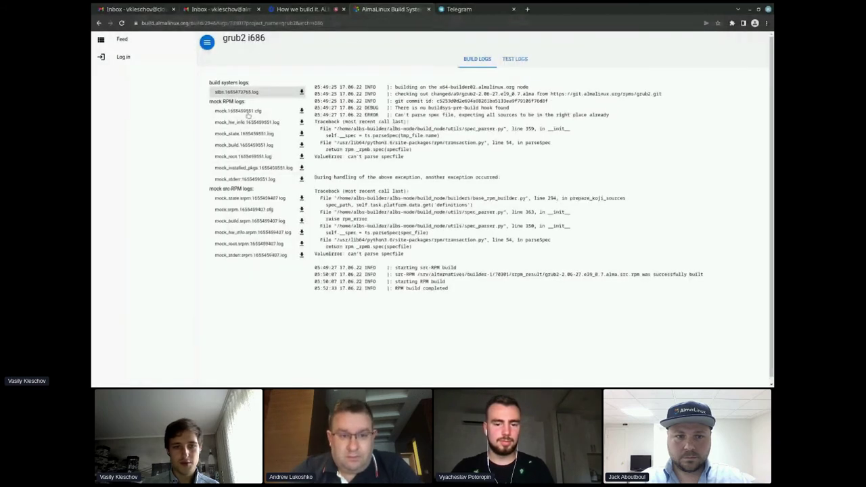
{"action": "left_click", "coordinate": [248, 113]}
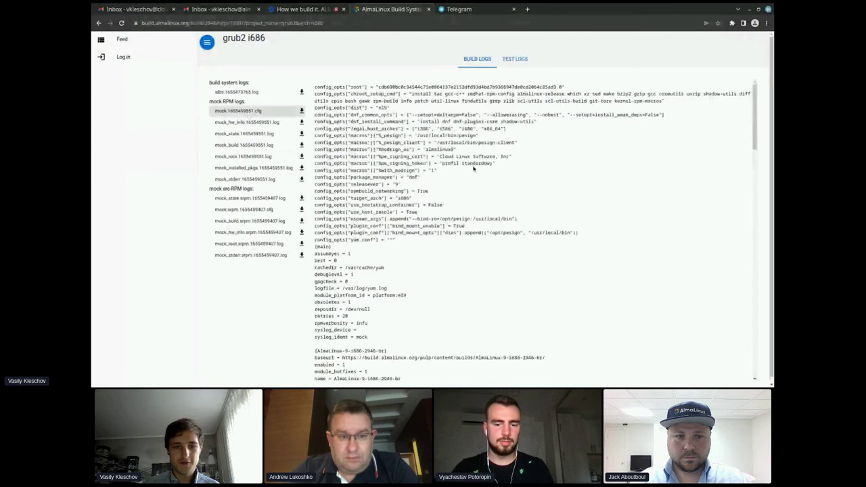
{"action": "scroll", "coordinate": [474, 169], "scroll_direction": "down", "scroll_amount": 1}
{"action": "scroll", "coordinate": [472, 166], "scroll_direction": "down", "scroll_amount": 8}
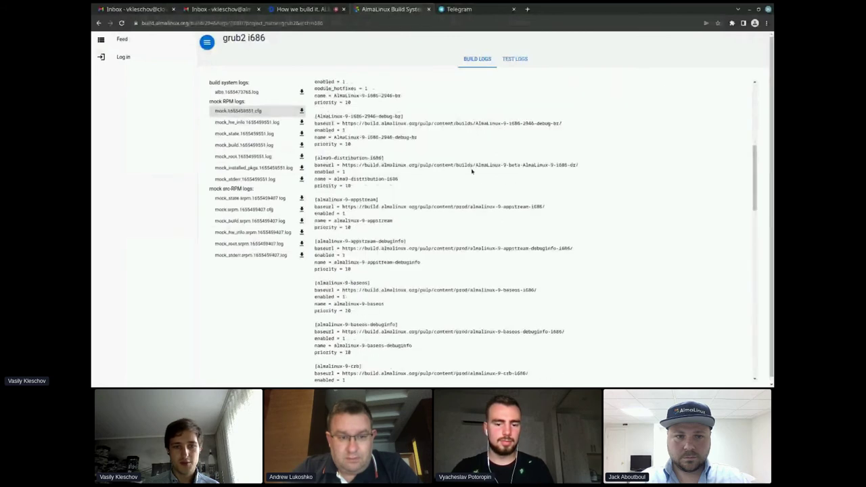
{"action": "scroll", "coordinate": [472, 171], "scroll_direction": "down", "scroll_amount": 3}
Step: View the mock_state.1655459551.log file and the test logs of the grub2 i686 build
{"action": "left_click", "coordinate": [234, 133]}
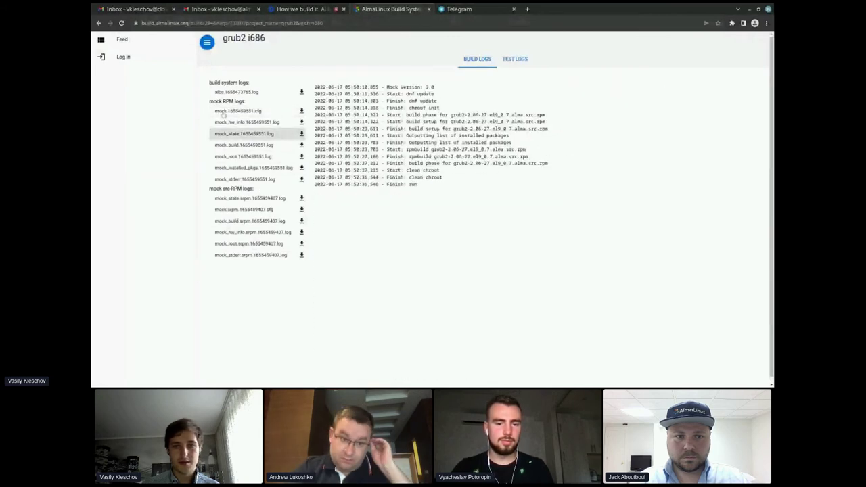
{"action": "left_click", "coordinate": [514, 59]}
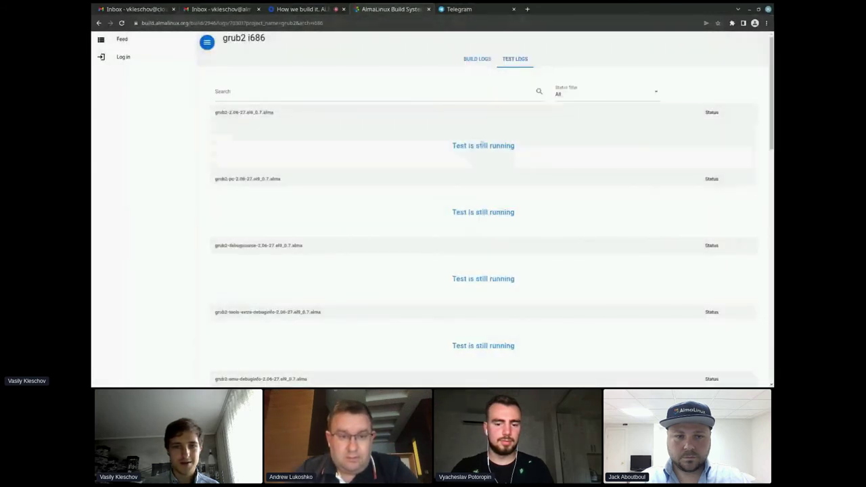
{"action": "left_click", "coordinate": [478, 58]}
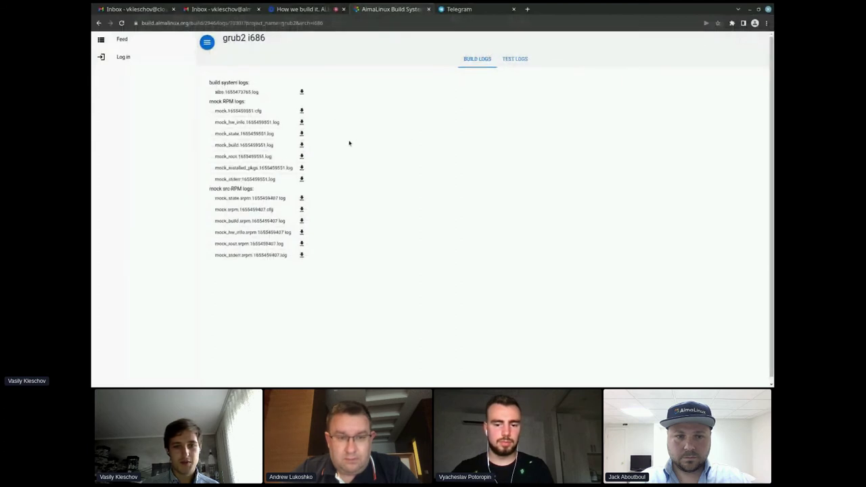
Step: Download mock.1655459551.cfg from the build logs and the grub2-tools-extra i686 package from the AlmaLinux-9.i686 package list
{"action": "left_click", "coordinate": [302, 111]}
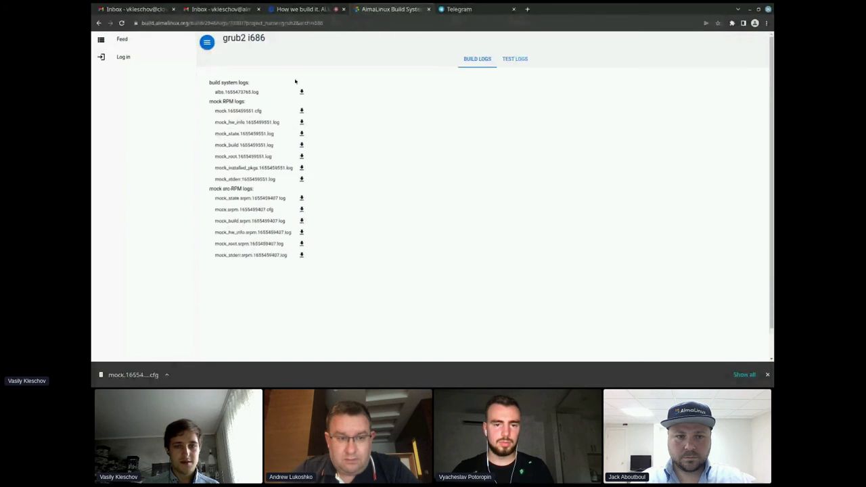
{"action": "left_click", "coordinate": [95, 22]}
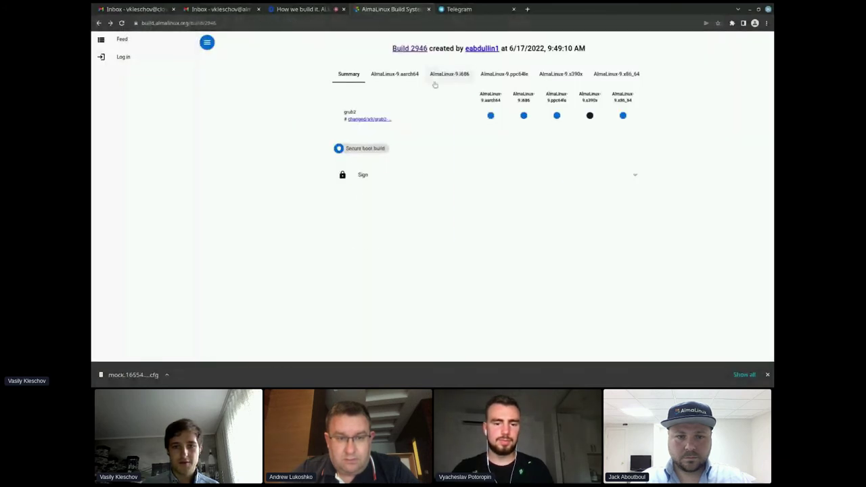
{"action": "left_click", "coordinate": [440, 76]}
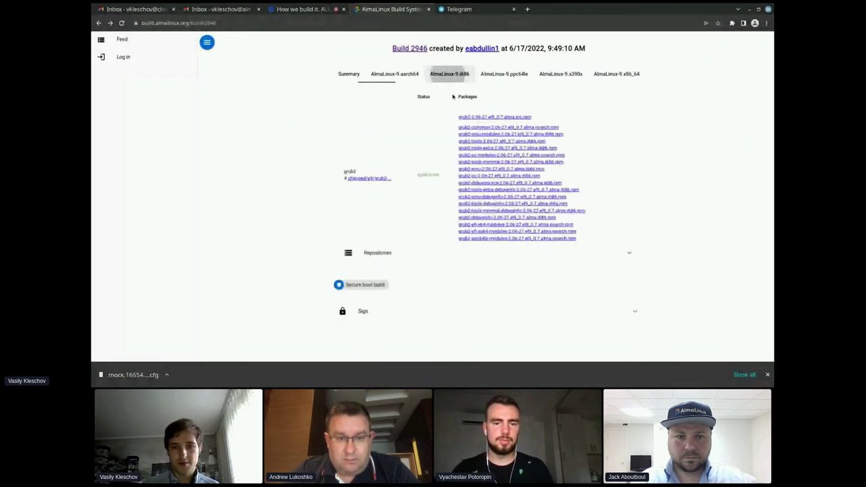
{"action": "left_click", "coordinate": [516, 147]}
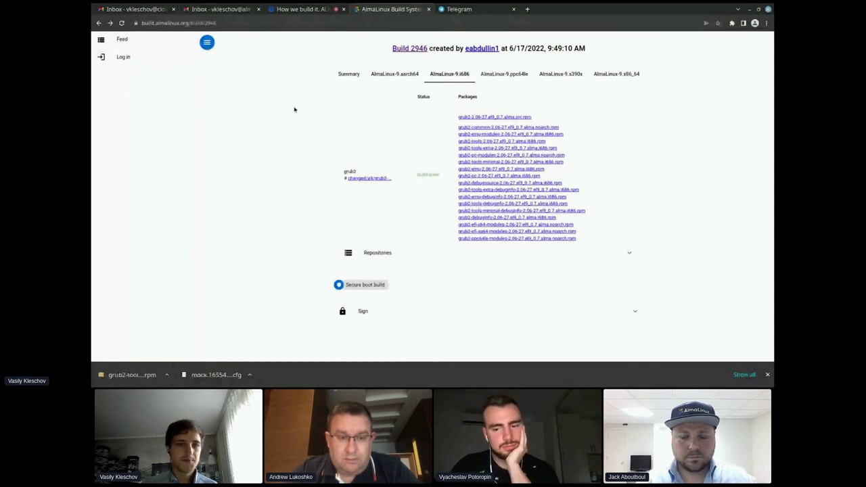
Step: Log in to the build system with GitHub and open the release feed in a separate browser tab
{"action": "left_click", "coordinate": [121, 63]}
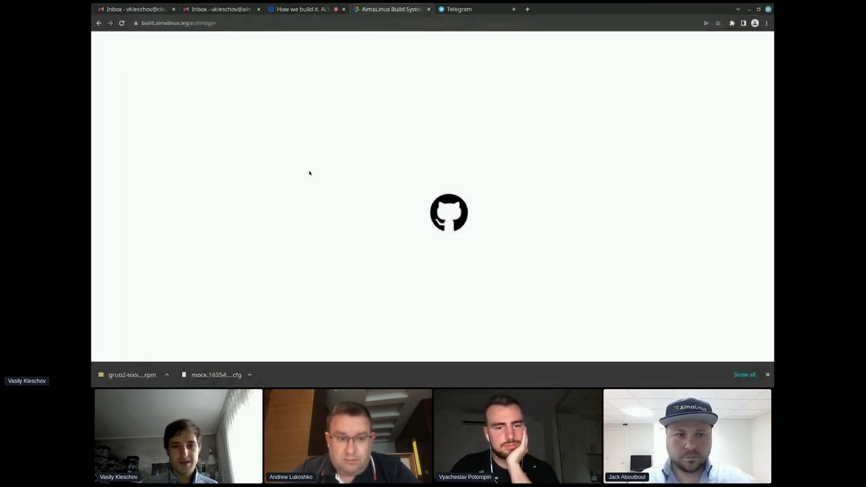
{"action": "left_click", "coordinate": [449, 218]}
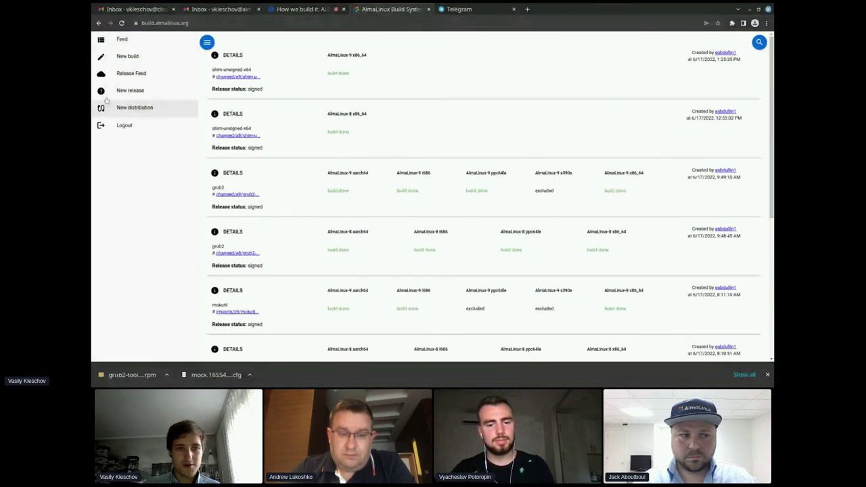
{"action": "middle_click", "coordinate": [130, 73]}
{"action": "left_click", "coordinate": [474, 9]}
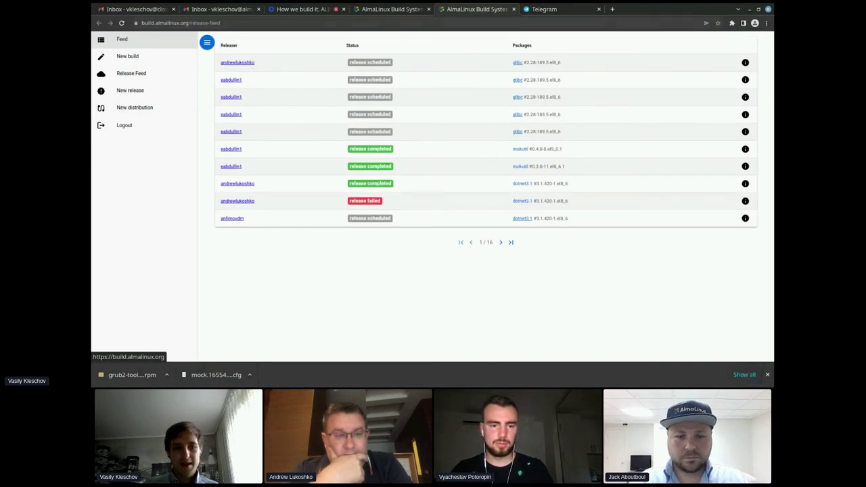
Step: Start a new build and select AlmaLinux-8 as its build platform
{"action": "left_click", "coordinate": [127, 42]}
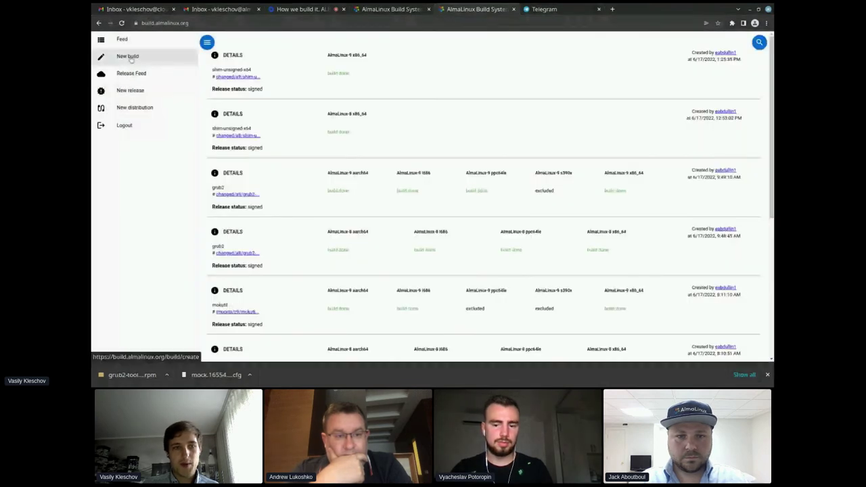
{"action": "left_click", "coordinate": [132, 59]}
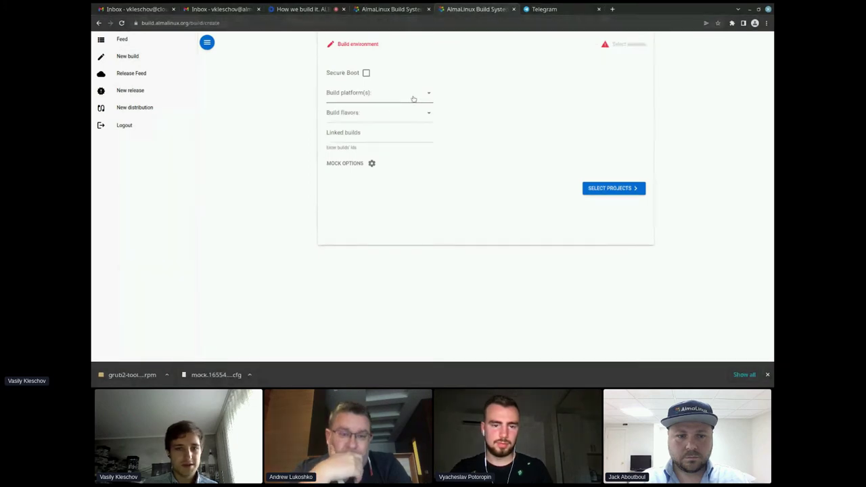
{"action": "left_click", "coordinate": [414, 99]}
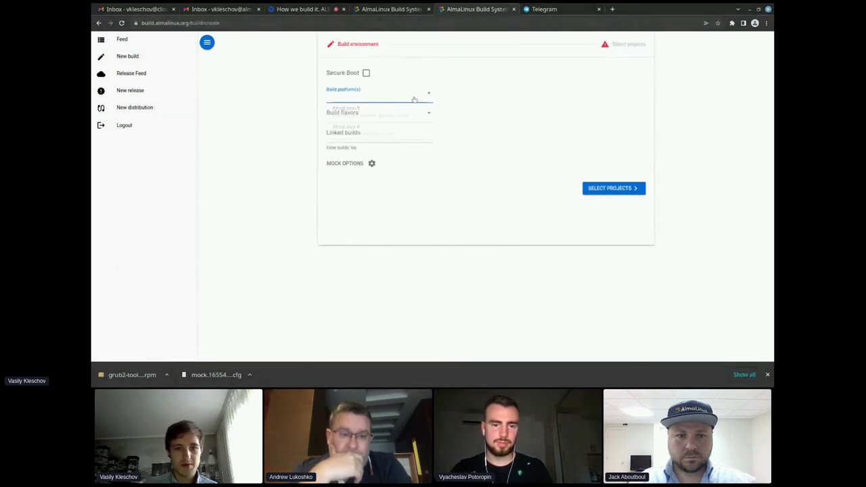
{"action": "left_click", "coordinate": [382, 131]}
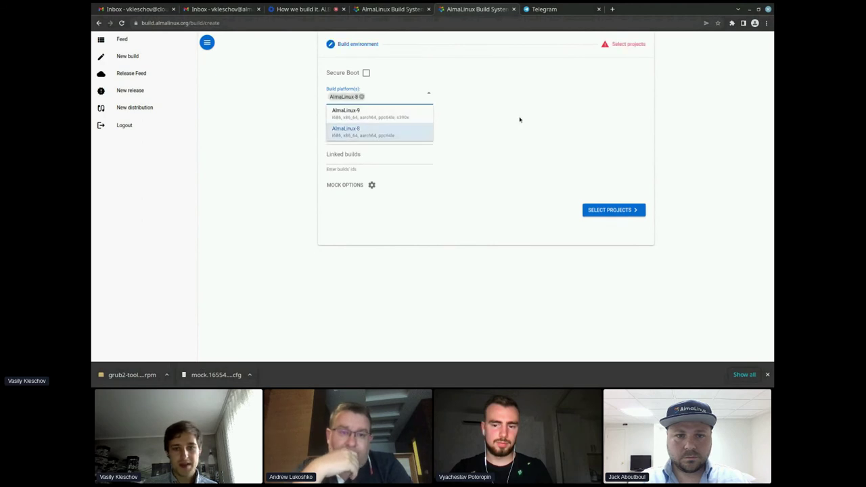
{"action": "left_click", "coordinate": [516, 118]}
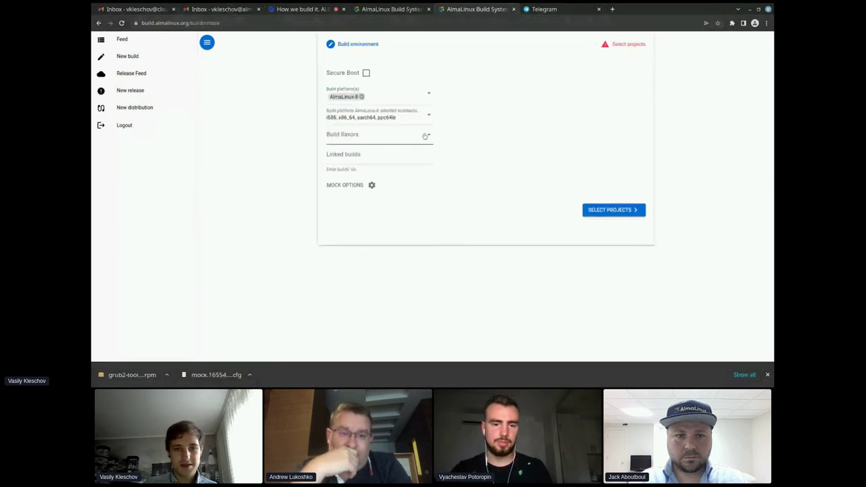
{"action": "left_click", "coordinate": [400, 98]}
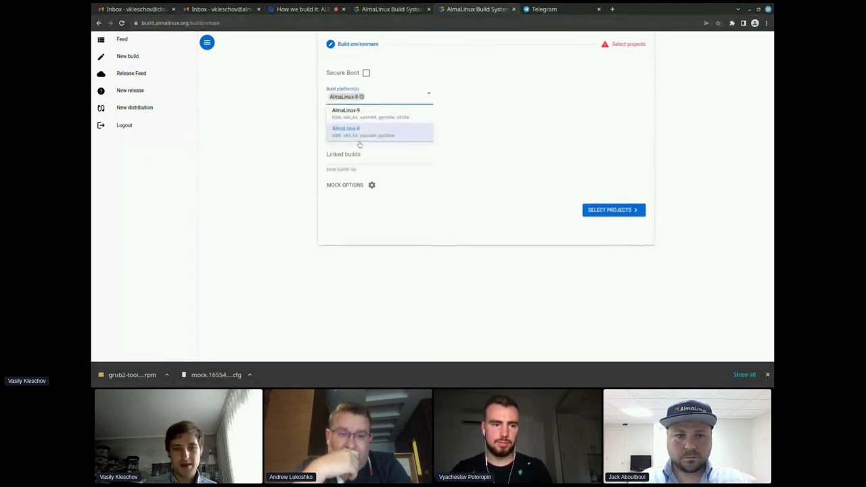
{"action": "left_click", "coordinate": [520, 106]}
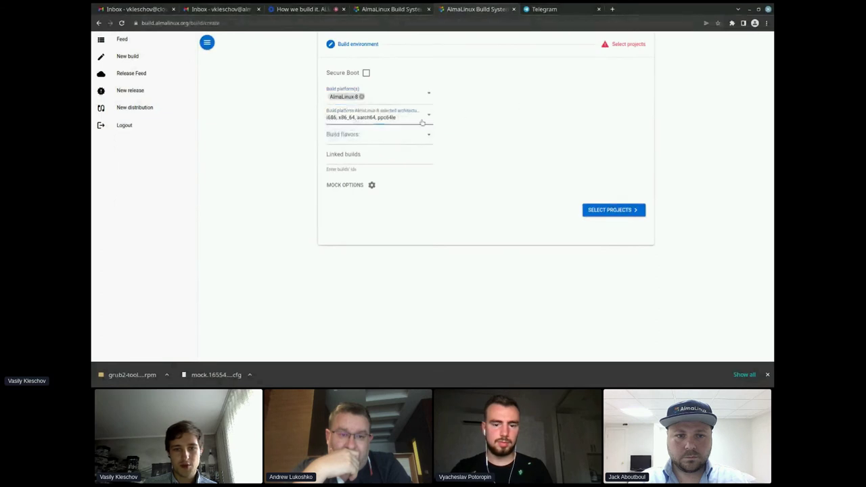
Step: Limit the AlmaLinux-8 build architectures to x86_64 and aarch64
{"action": "left_click", "coordinate": [422, 122]}
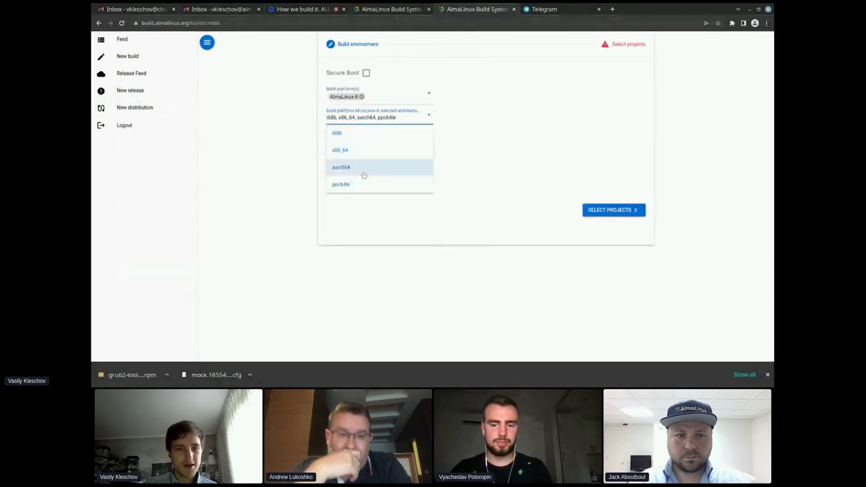
{"action": "left_click", "coordinate": [364, 134]}
{"action": "left_click", "coordinate": [537, 151]}
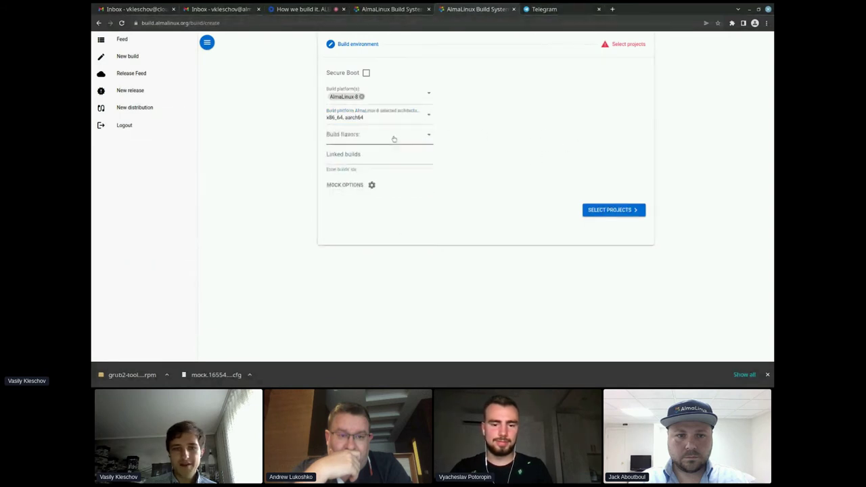
Step: Look at the available build flavors and the build's mock options without adding any
{"action": "left_click", "coordinate": [395, 137]}
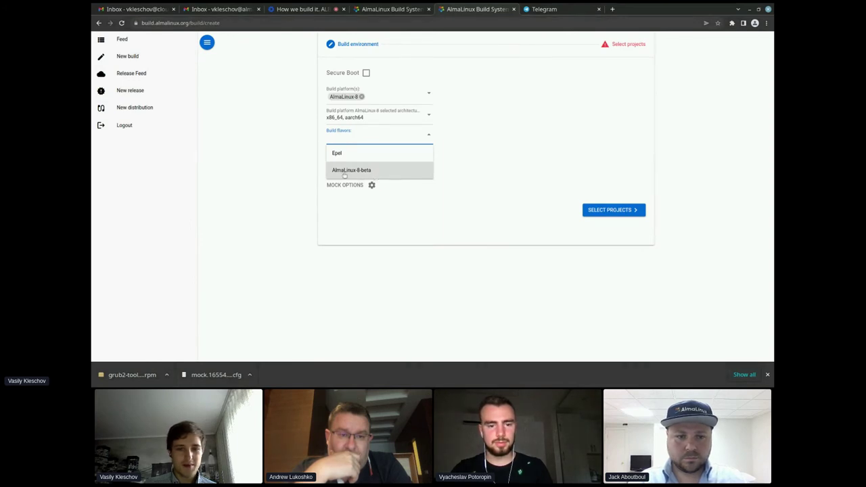
{"action": "left_click", "coordinate": [504, 154]}
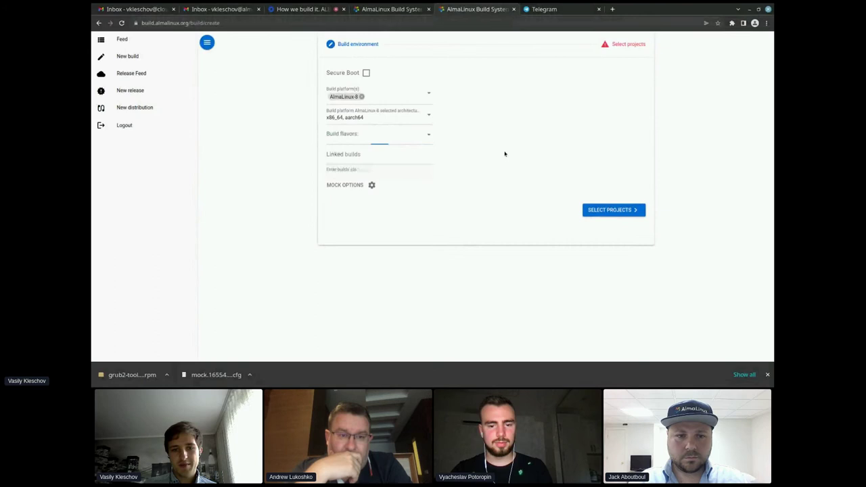
{"action": "left_click", "coordinate": [373, 185]}
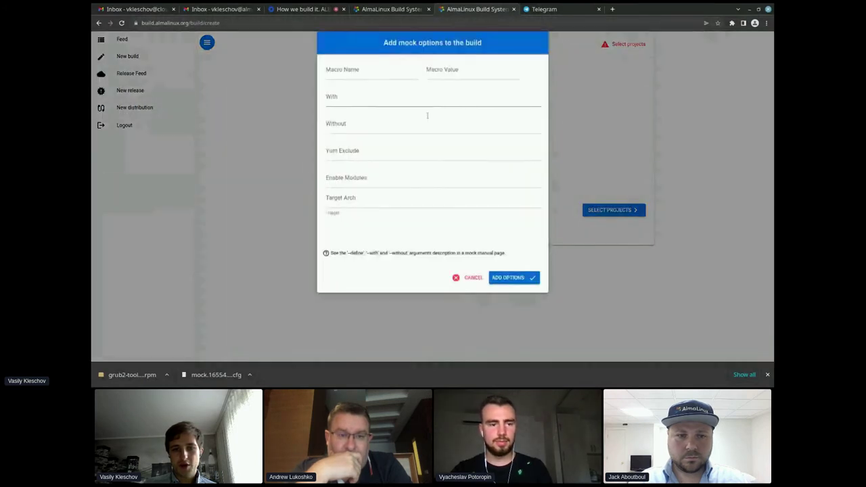
{"action": "left_click", "coordinate": [473, 277]}
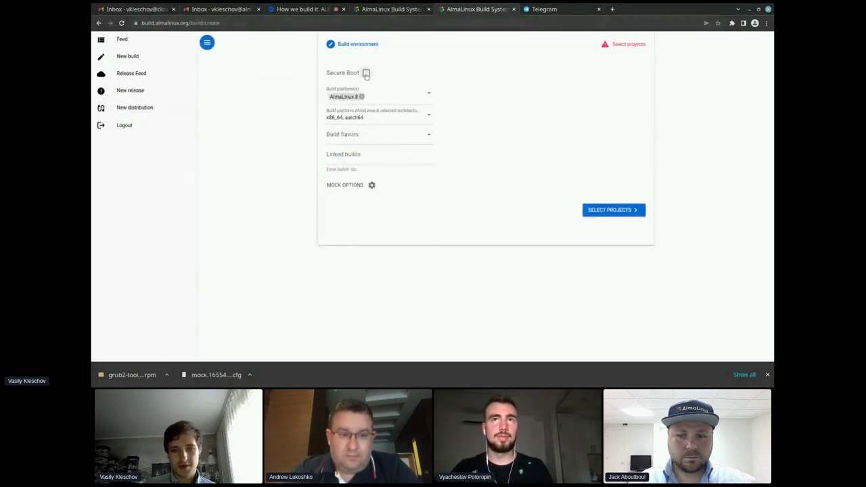
Step: Proceed to project selection and choose the grub2 repository from git.almalinux.org for a new project
{"action": "left_click", "coordinate": [604, 212]}
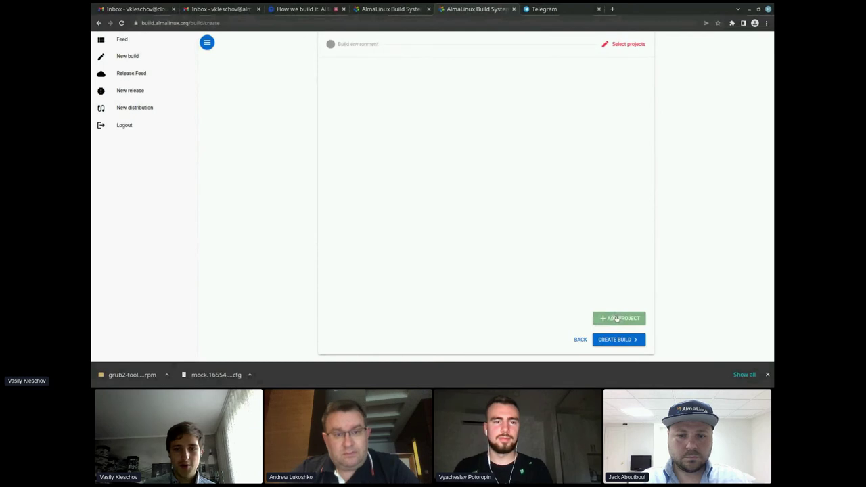
{"action": "left_click", "coordinate": [616, 319]}
{"action": "left_click", "coordinate": [437, 85]}
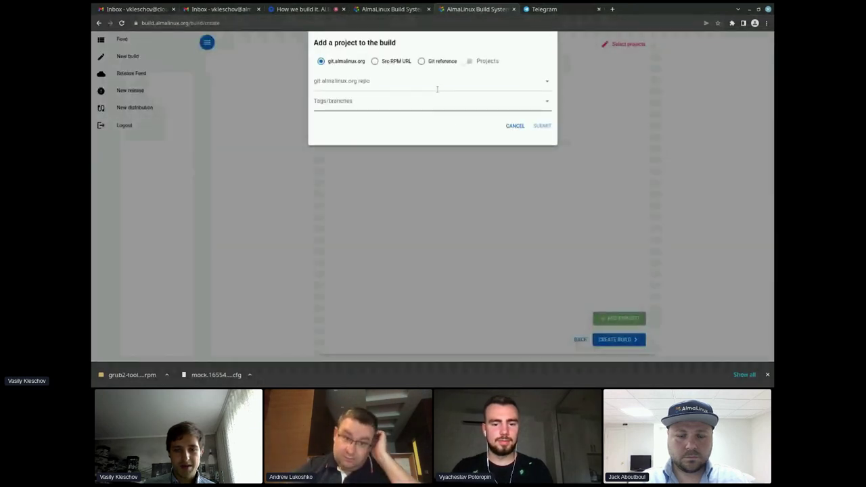
{"action": "scroll", "coordinate": [435, 156], "scroll_direction": "down", "scroll_amount": 4}
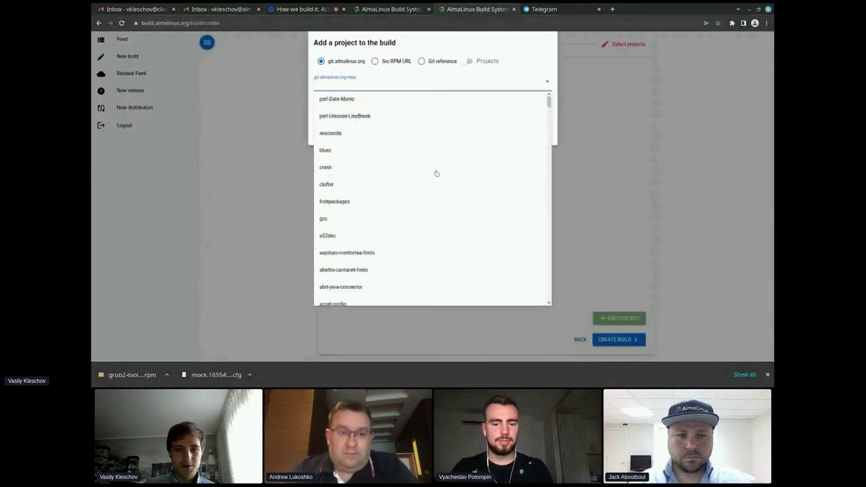
{"action": "scroll", "coordinate": [436, 173], "scroll_direction": "down", "scroll_amount": 3}
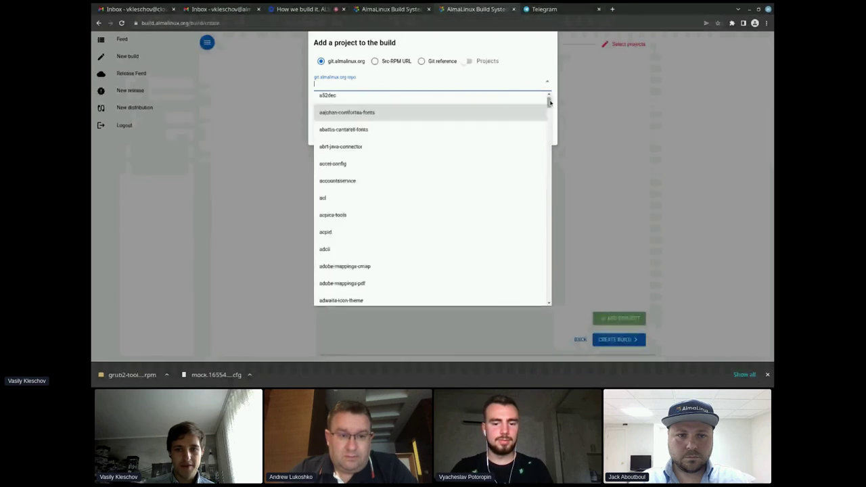
{"action": "mouse_move", "coordinate": [549, 101]}
{"action": "left_mouse_down"}
{"action": "mouse_move", "coordinate": [551, 123]}
{"action": "mouse_move", "coordinate": [549, 97]}
{"action": "left_mouse_up"}
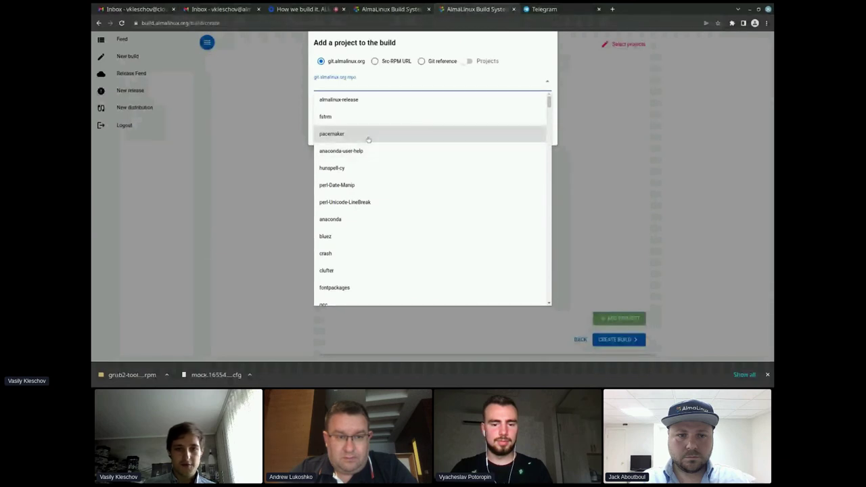
{"action": "left_click", "coordinate": [393, 87]}
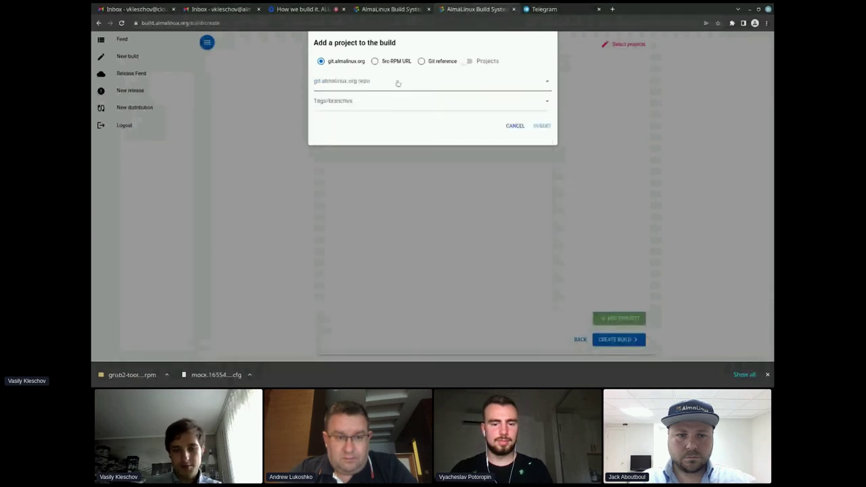
{"action": "type", "text": "gr"}
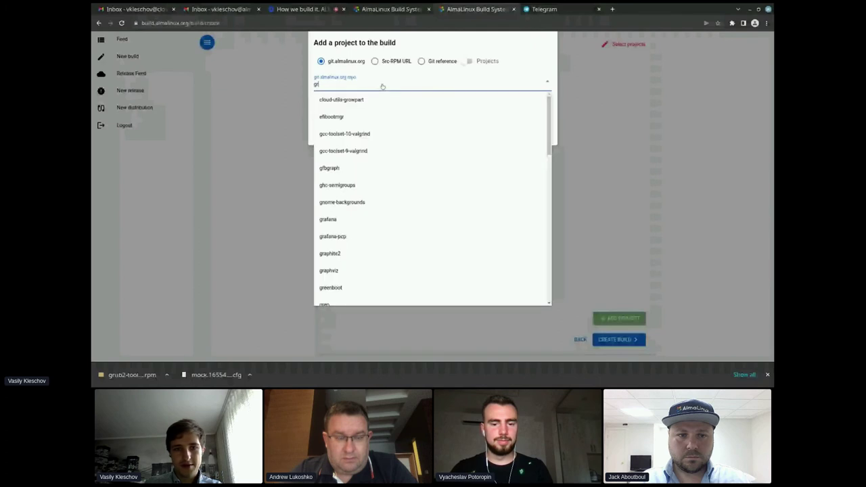
{"action": "type", "text": "ub"}
{"action": "left_click", "coordinate": [344, 100]}
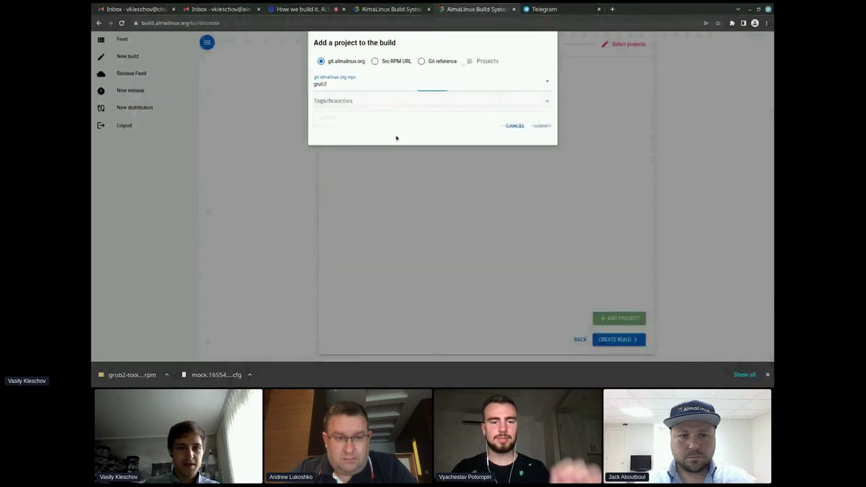
Step: Add grub2 to the build from its a8 branch and view the project's mock options without changing them
{"action": "left_click", "coordinate": [386, 101]}
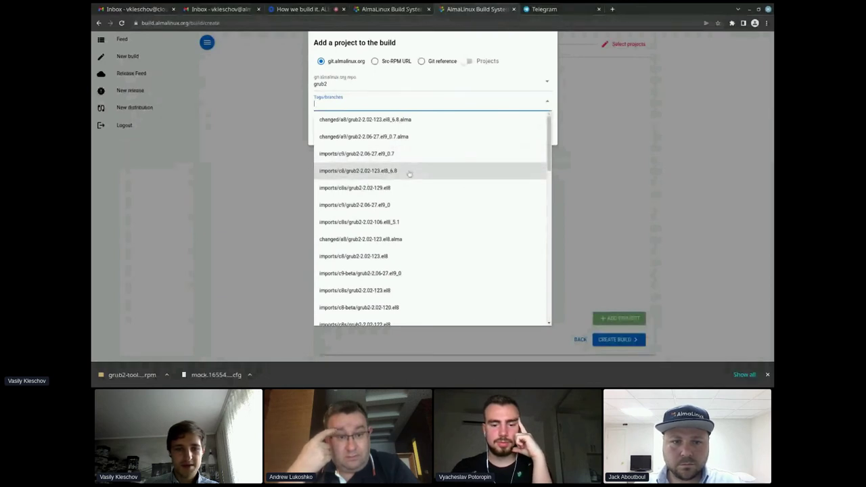
{"action": "scroll", "coordinate": [413, 176], "scroll_direction": "down", "scroll_amount": 2}
{"action": "scroll", "coordinate": [413, 176], "scroll_direction": "down", "scroll_amount": 10}
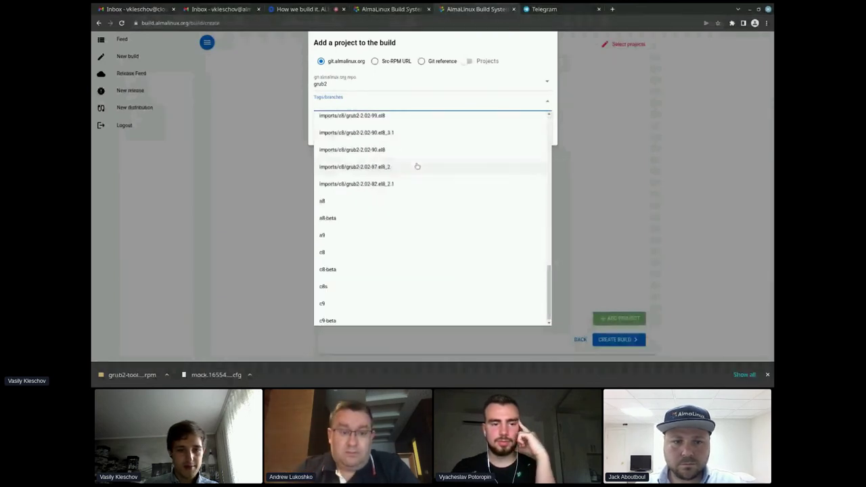
{"action": "left_click", "coordinate": [374, 197]}
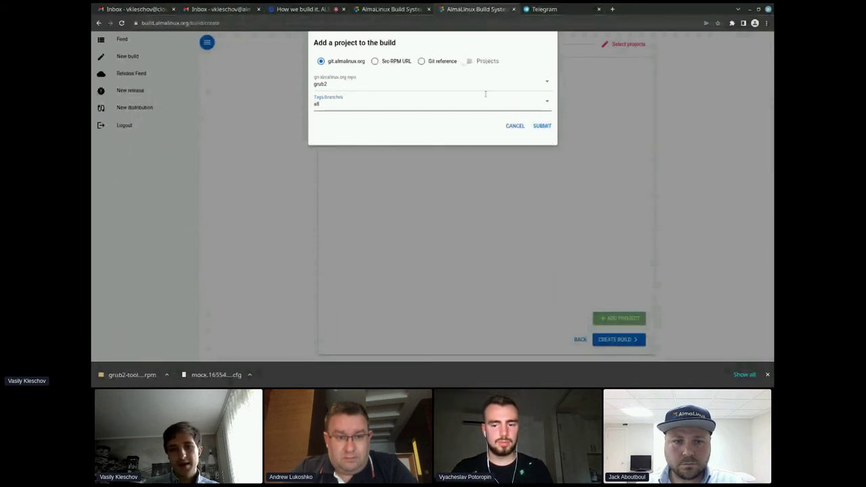
{"action": "left_click", "coordinate": [546, 130]}
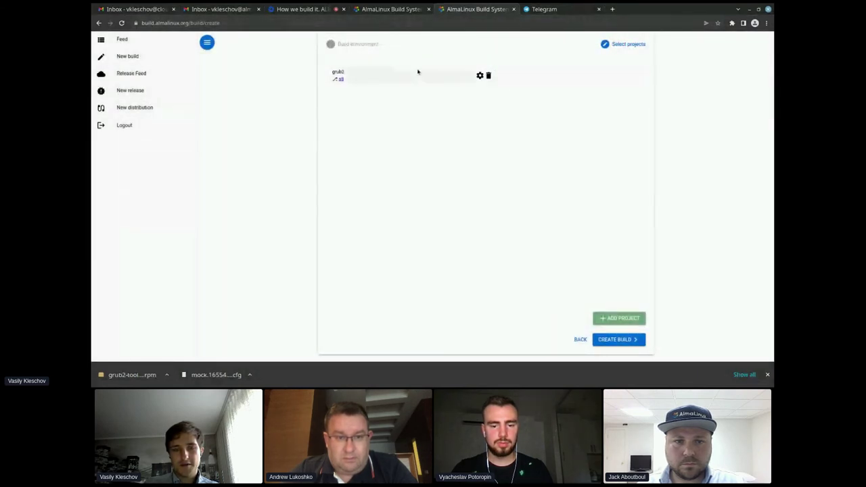
{"action": "left_click", "coordinate": [480, 75]}
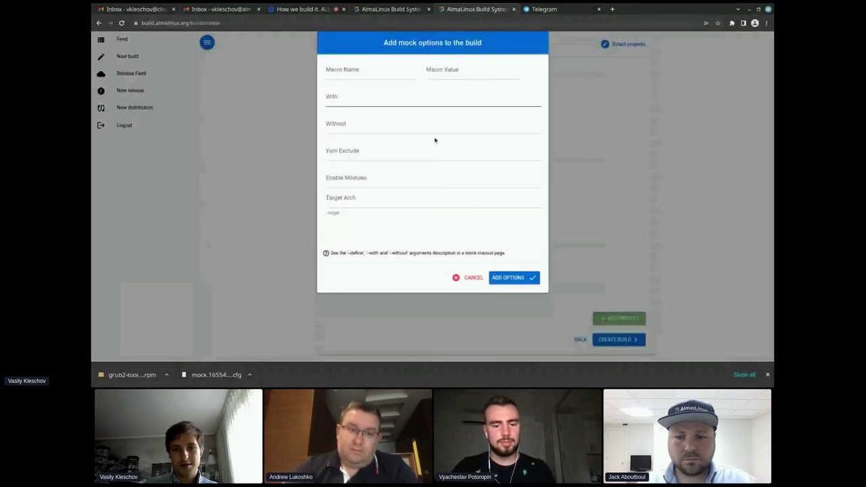
{"action": "left_click", "coordinate": [472, 278]}
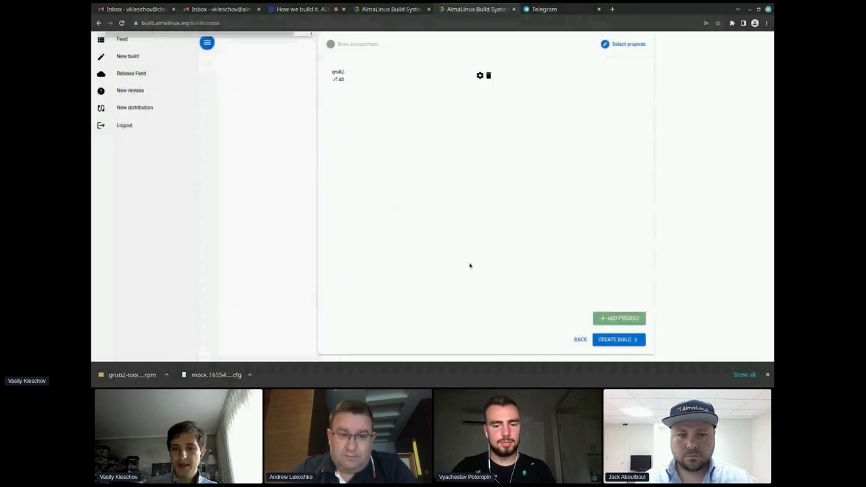
Step: Create the grub2 build and refresh the build feed
{"action": "left_click", "coordinate": [618, 339]}
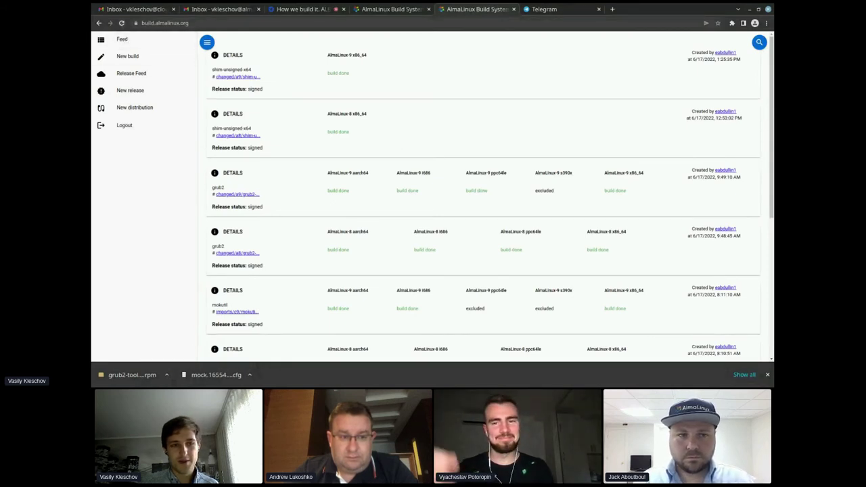
{"action": "left_click", "coordinate": [121, 22]}
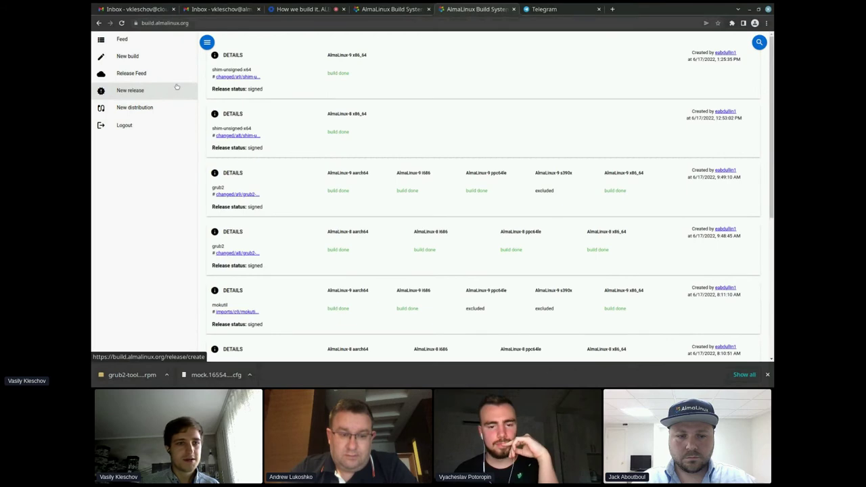
{"action": "left_click", "coordinate": [132, 46]}
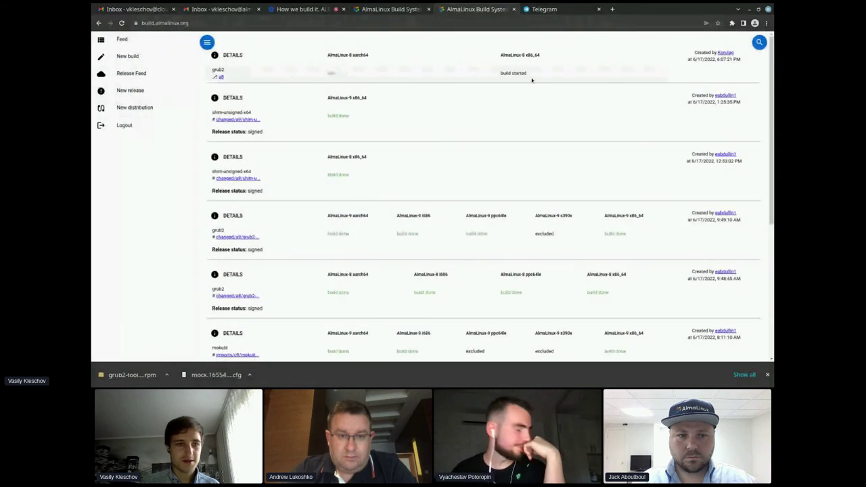
Step: Start another new build for the AlmaLinux-8 platform with x86_64 as its only architecture
{"action": "left_click", "coordinate": [142, 59]}
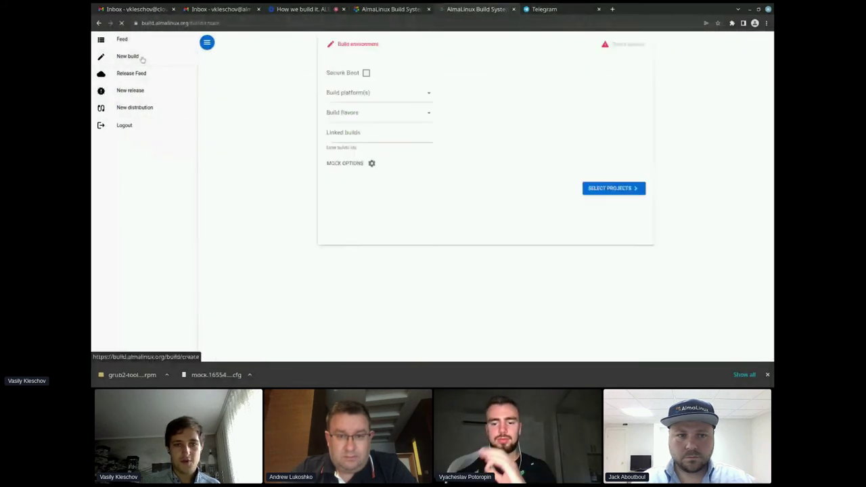
{"action": "left_click", "coordinate": [377, 95]}
{"action": "left_click", "coordinate": [357, 130]}
{"action": "left_click", "coordinate": [522, 142]}
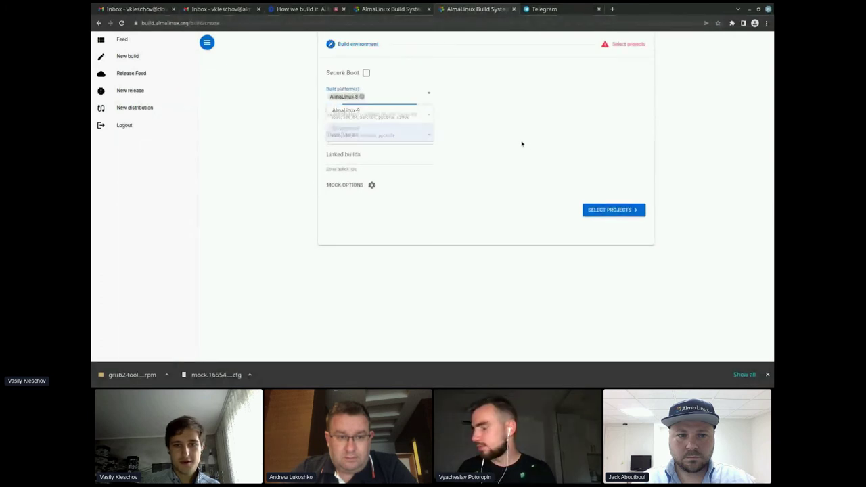
{"action": "left_click", "coordinate": [367, 116]}
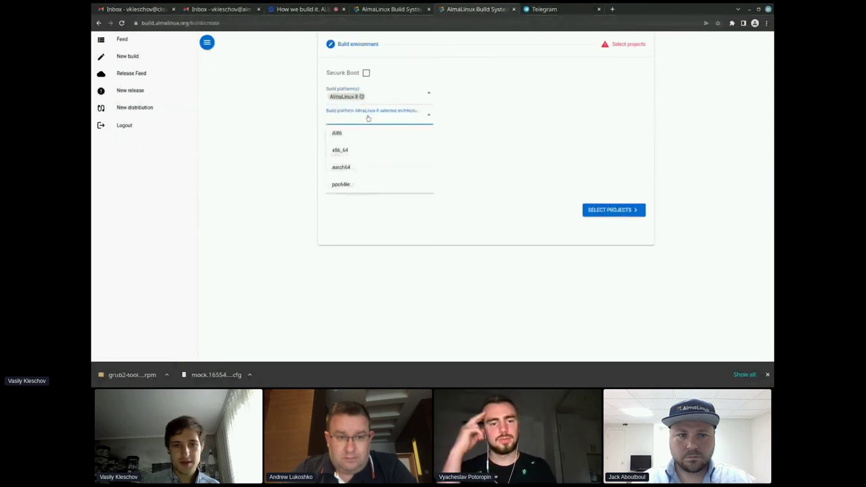
{"action": "left_click", "coordinate": [367, 153]}
{"action": "left_click", "coordinate": [528, 141]}
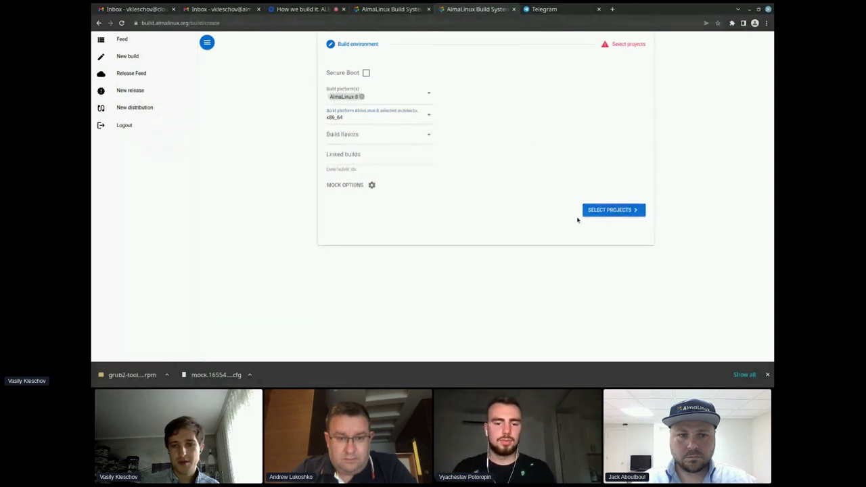
Step: Proceed to project selection, switch the new entry from projects to modules, and choose the nginx repository from git.almalinux.org
{"action": "left_click", "coordinate": [621, 212]}
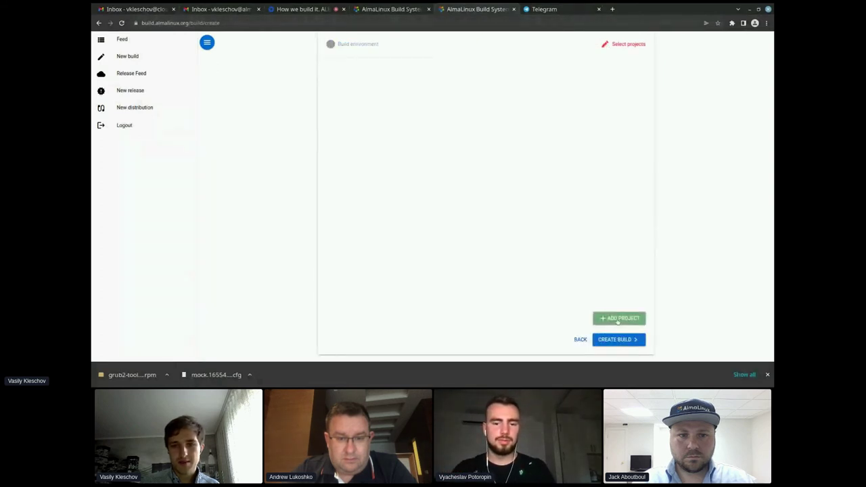
{"action": "left_click", "coordinate": [615, 320]}
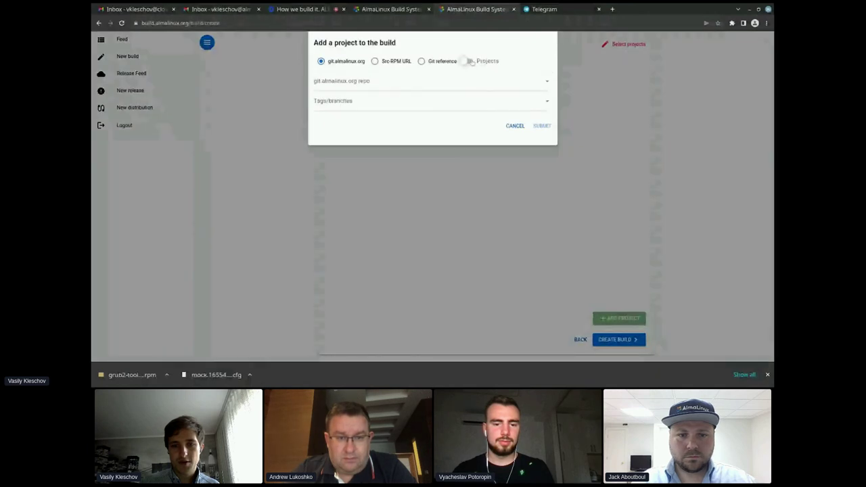
{"action": "left_click", "coordinate": [470, 62]}
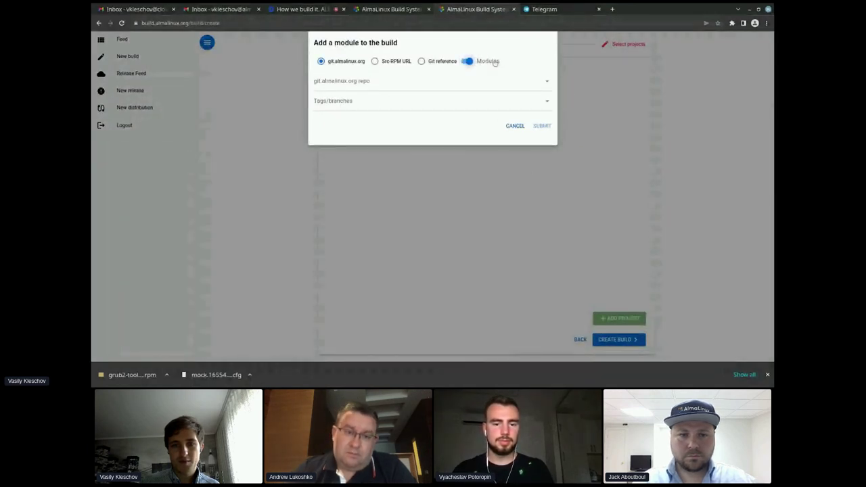
{"action": "left_click", "coordinate": [490, 83]}
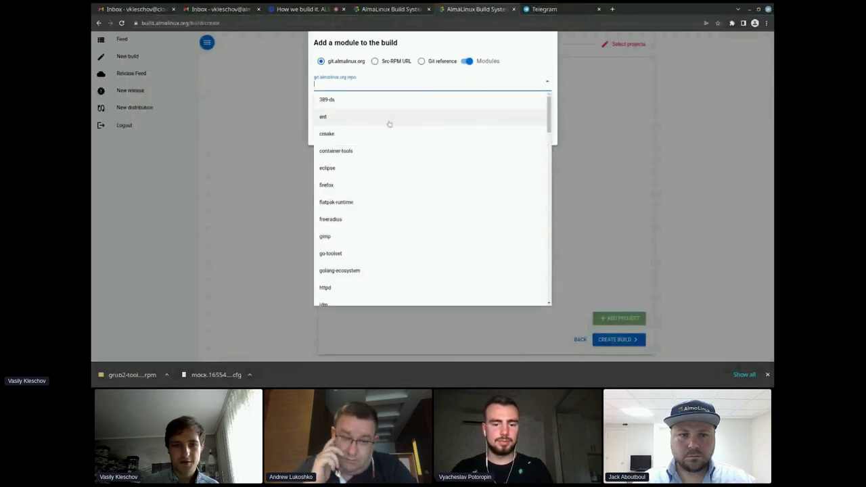
{"action": "scroll", "coordinate": [416, 163], "scroll_direction": "down", "scroll_amount": 1}
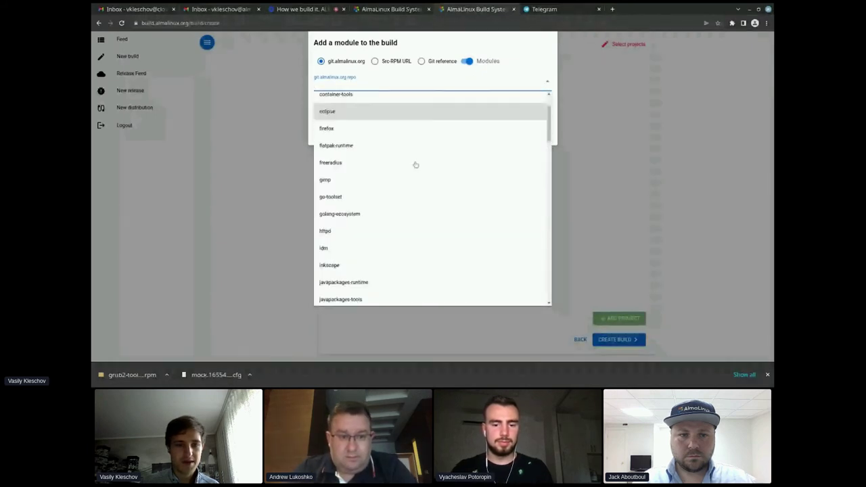
{"action": "scroll", "coordinate": [416, 165], "scroll_direction": "down", "scroll_amount": 1}
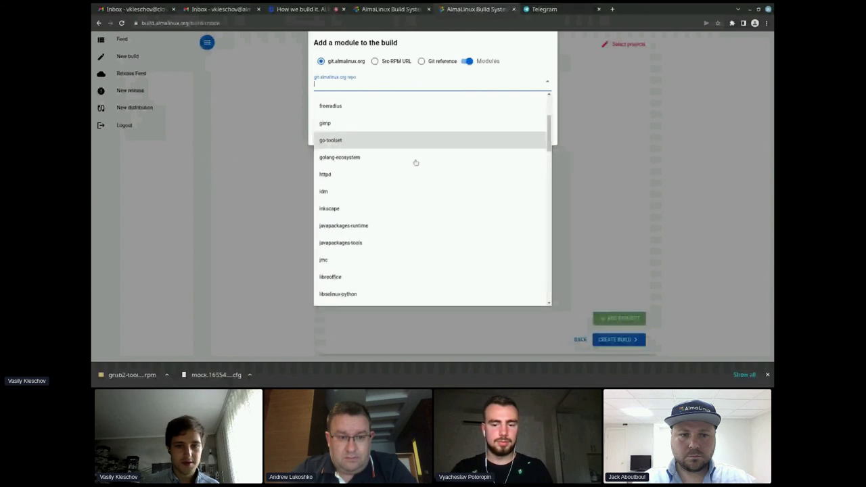
{"action": "scroll", "coordinate": [431, 177], "scroll_direction": "down", "scroll_amount": 3}
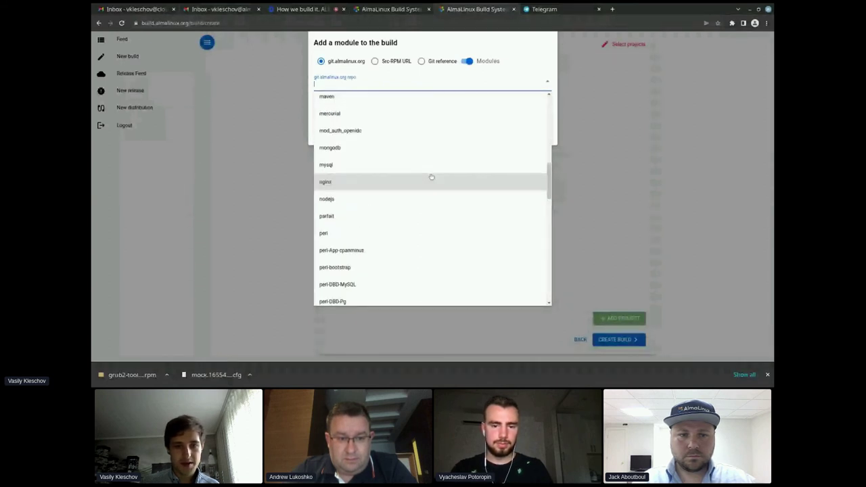
{"action": "left_click", "coordinate": [432, 182]}
Step: Choose the c8-stream-1.16 branch for the nginx module and submit it to the build
{"action": "left_click", "coordinate": [410, 108]}
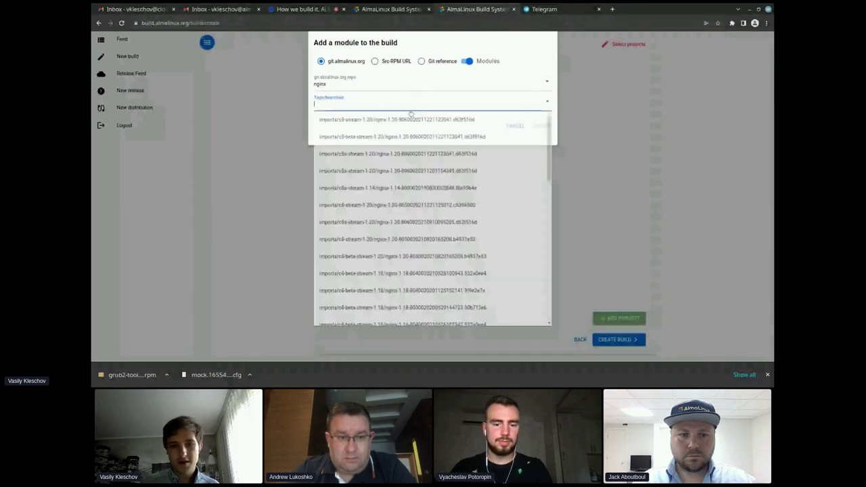
{"action": "scroll", "coordinate": [459, 222], "scroll_direction": "down", "scroll_amount": 1}
{"action": "scroll", "coordinate": [441, 209], "scroll_direction": "down", "scroll_amount": 5}
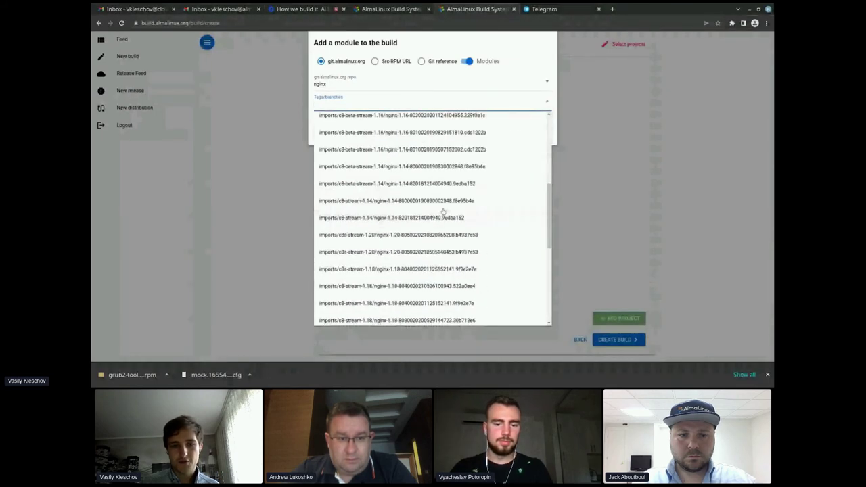
{"action": "scroll", "coordinate": [437, 206], "scroll_direction": "down", "scroll_amount": 3}
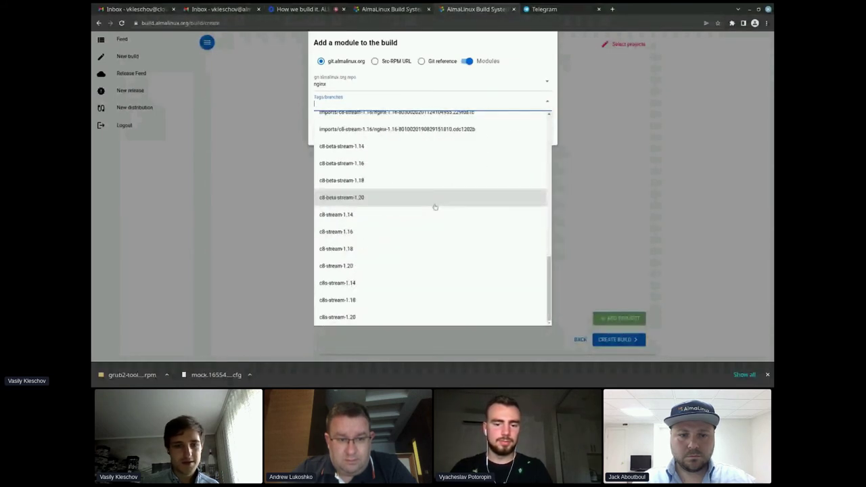
{"action": "left_click", "coordinate": [404, 234]}
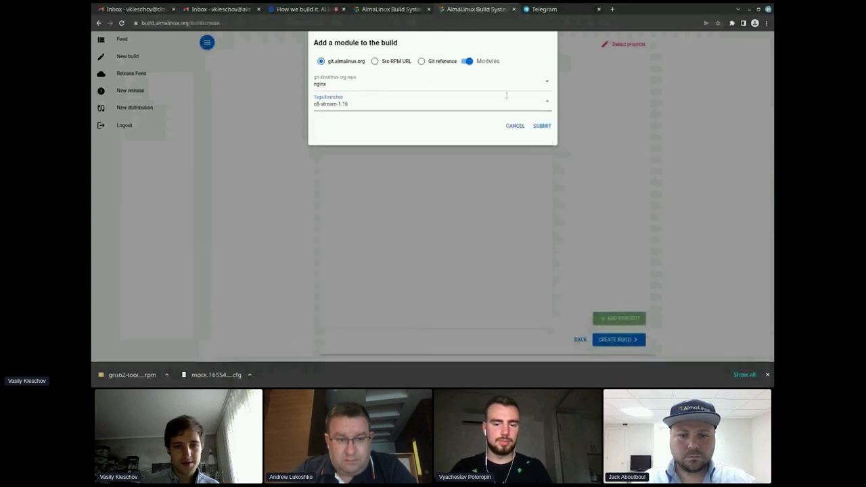
{"action": "left_click", "coordinate": [542, 127]}
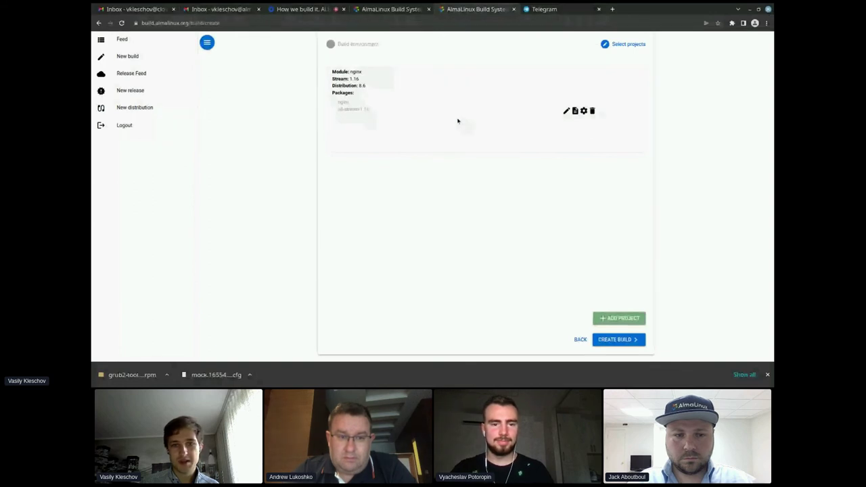
Step: Edit the nginx module's package refs to include the nginx a8-stream-1.16 ref in the build
{"action": "left_click", "coordinate": [566, 112]}
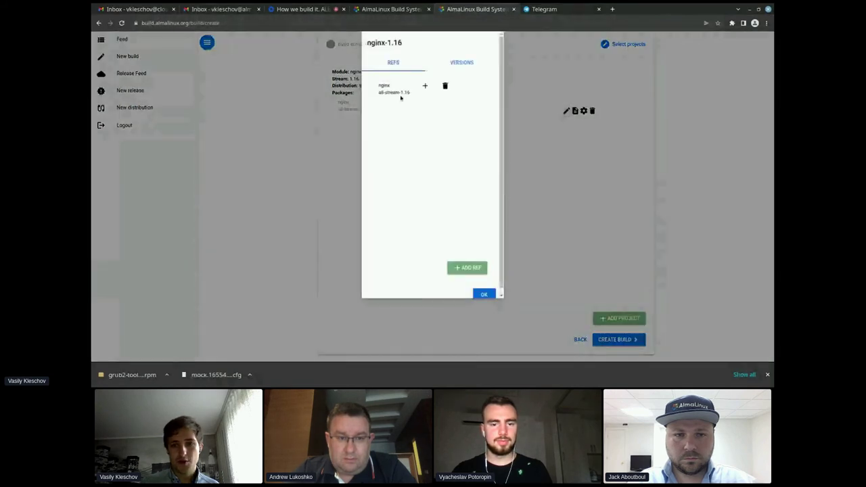
{"action": "left_click", "coordinate": [425, 86]}
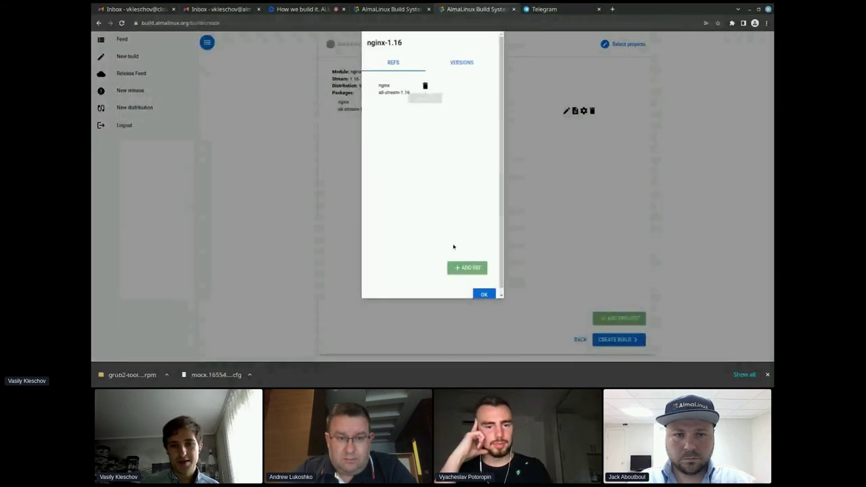
{"action": "left_click", "coordinate": [487, 294]}
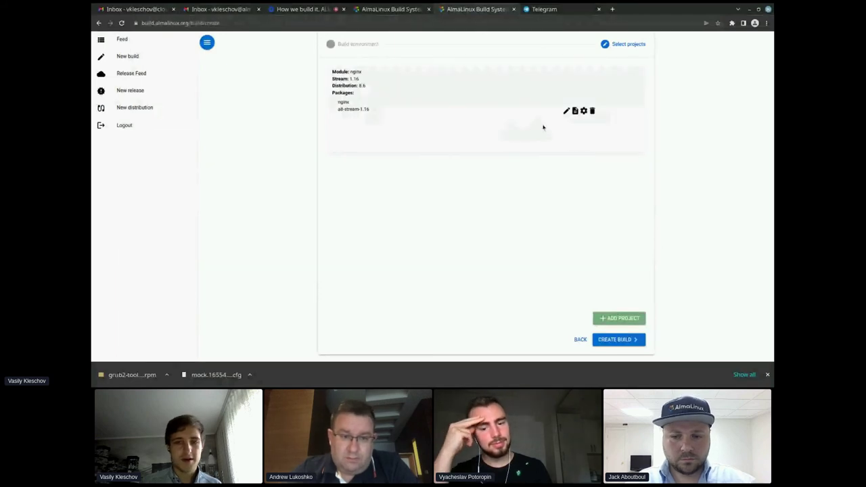
Step: Review the nginx-1.16 module template through its profiles, components and artifacts, and view the module's mock options without changing them
{"action": "left_click", "coordinate": [575, 111]}
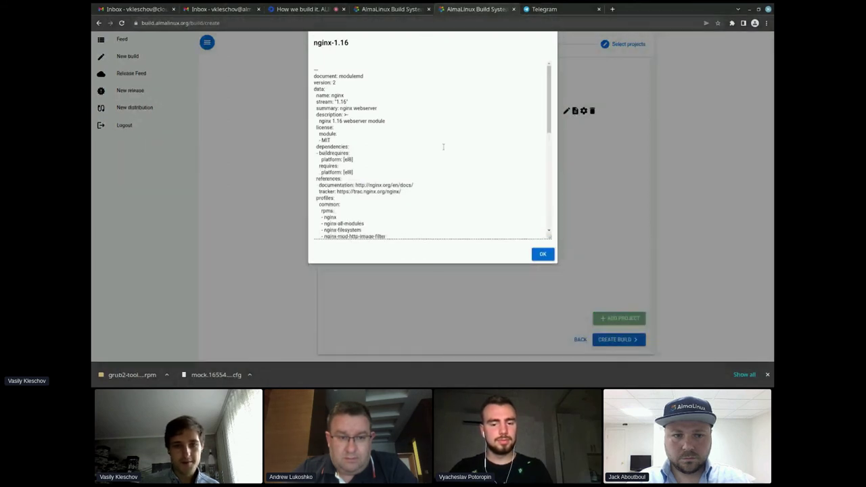
{"action": "scroll", "coordinate": [443, 147], "scroll_direction": "down", "scroll_amount": 5}
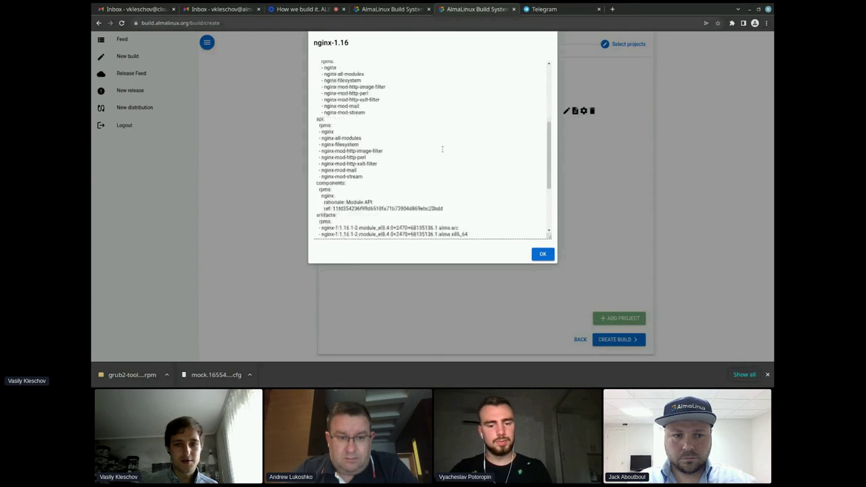
{"action": "scroll", "coordinate": [443, 149], "scroll_direction": "down", "scroll_amount": 1}
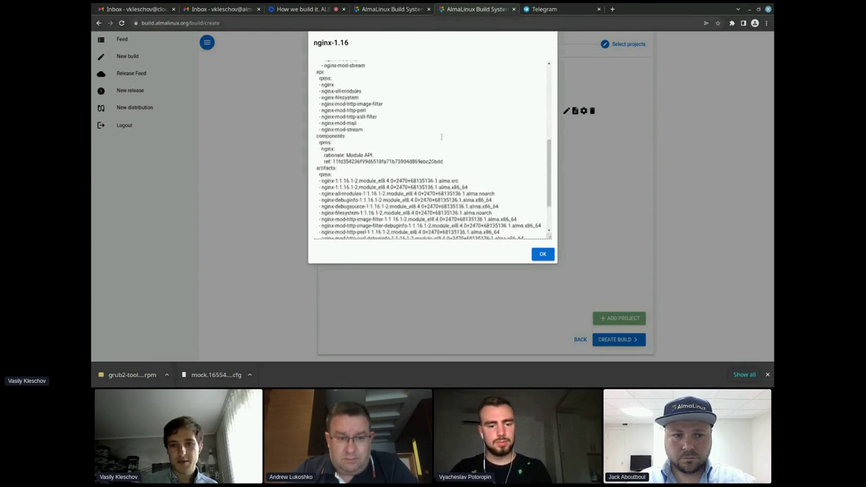
{"action": "scroll", "coordinate": [441, 136], "scroll_direction": "up", "scroll_amount": 10}
{"action": "left_click", "coordinate": [542, 254]}
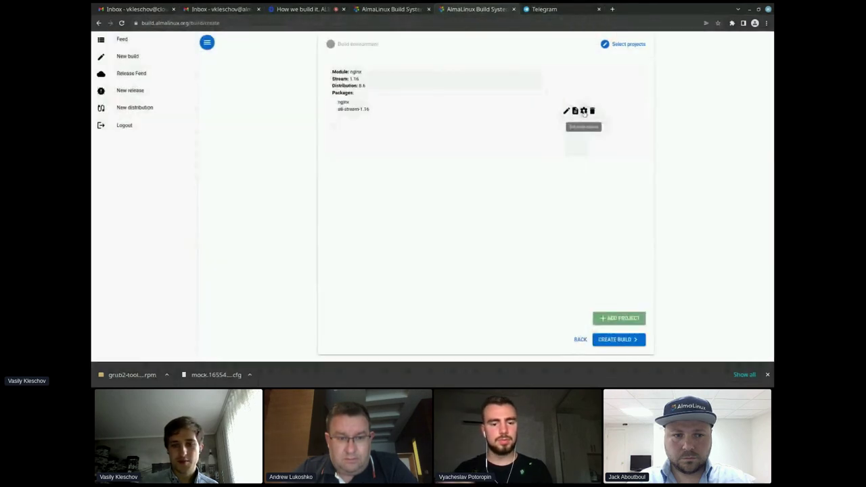
{"action": "left_click", "coordinate": [583, 110]}
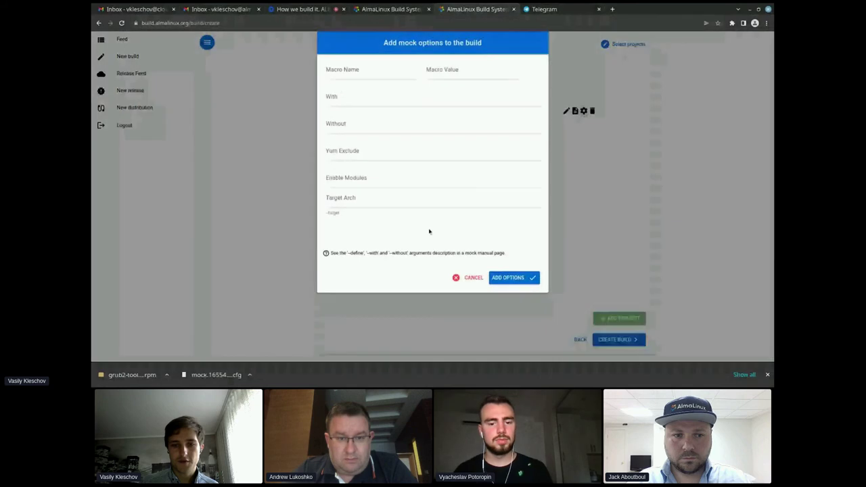
{"action": "left_click", "coordinate": [470, 277]}
Step: Create the modular nginx build and dismiss the browser's downloads bar
{"action": "left_click", "coordinate": [621, 339]}
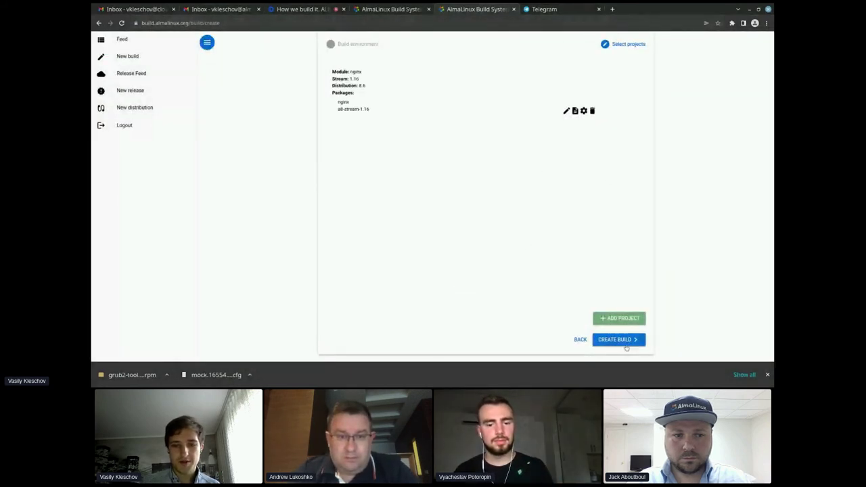
{"action": "left_click", "coordinate": [630, 345]}
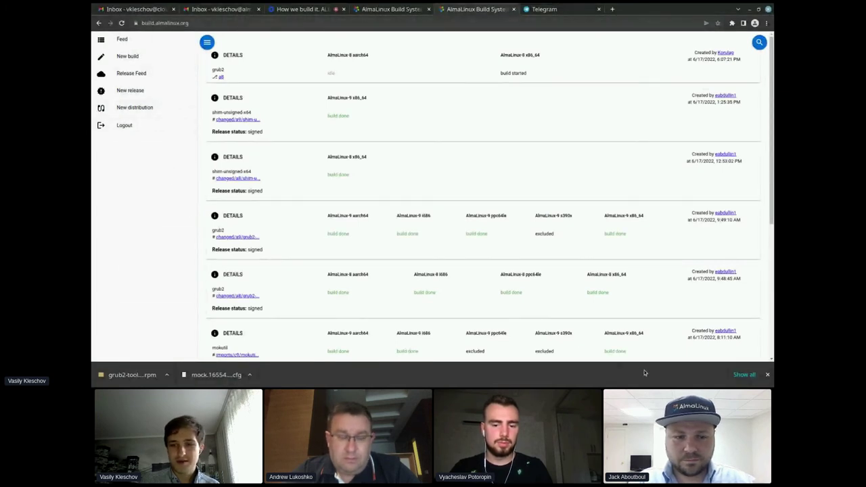
{"action": "left_click", "coordinate": [768, 373]}
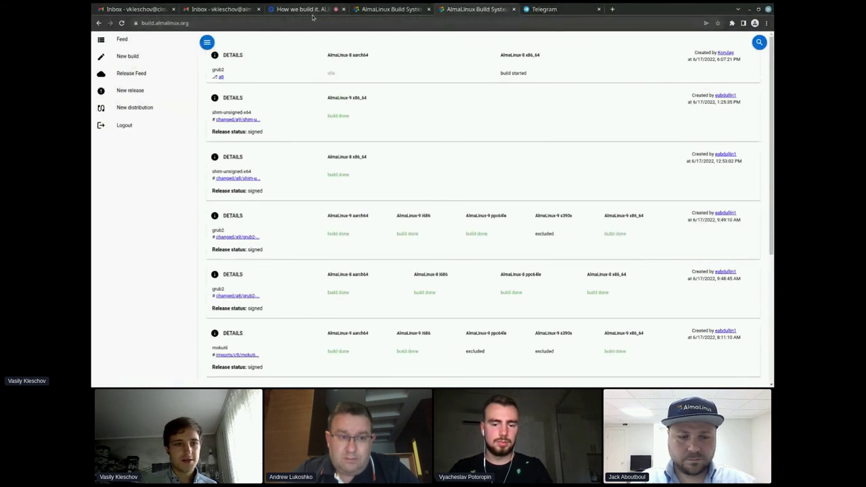
Step: Start a new build for the AlmaLinux-8 platform with only the x86_64 architecture and proceed to project selection
{"action": "left_click", "coordinate": [136, 62]}
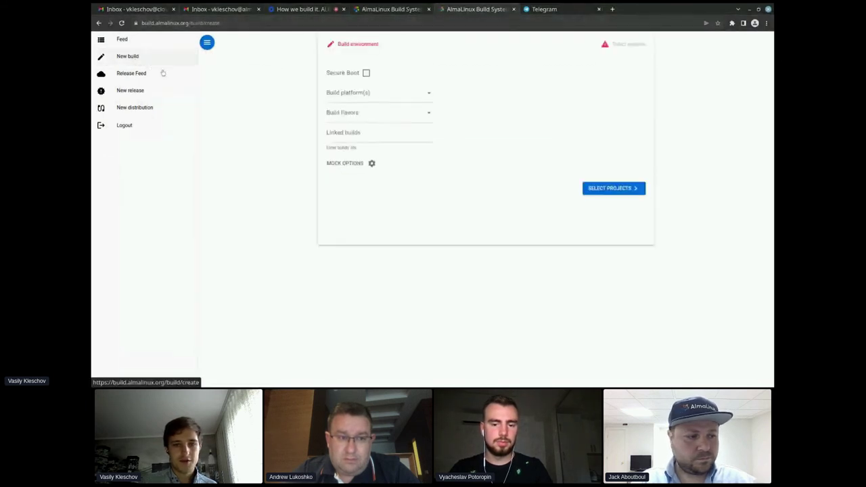
{"action": "left_click", "coordinate": [400, 98]}
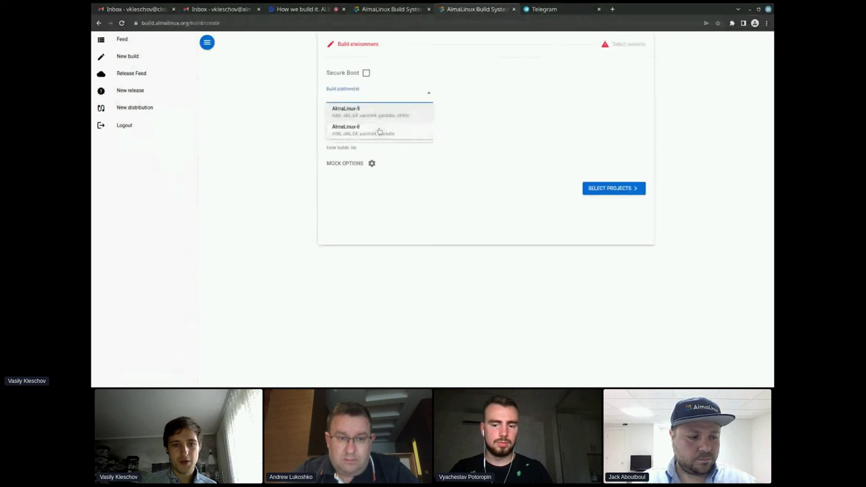
{"action": "left_click", "coordinate": [355, 108]}
{"action": "left_click", "coordinate": [520, 160]}
{"action": "left_click", "coordinate": [358, 115]}
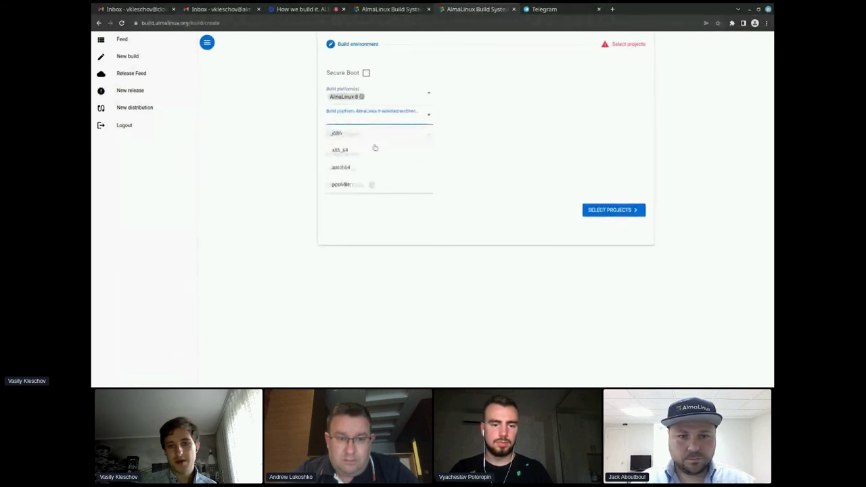
{"action": "left_click", "coordinate": [374, 149]}
{"action": "left_click", "coordinate": [539, 163]}
{"action": "left_click", "coordinate": [614, 212]}
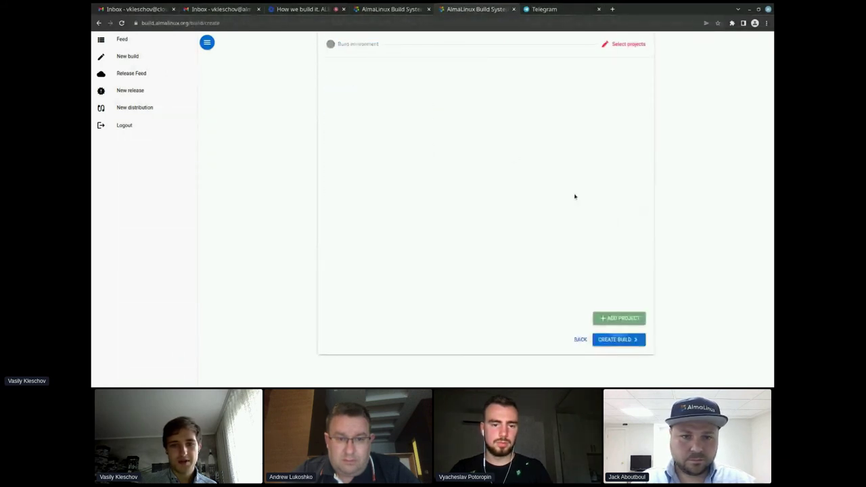
Step: Examine the Src-RPM URL and Git reference source options for a new project, discard the entry and return to the feed
{"action": "left_click", "coordinate": [617, 317]}
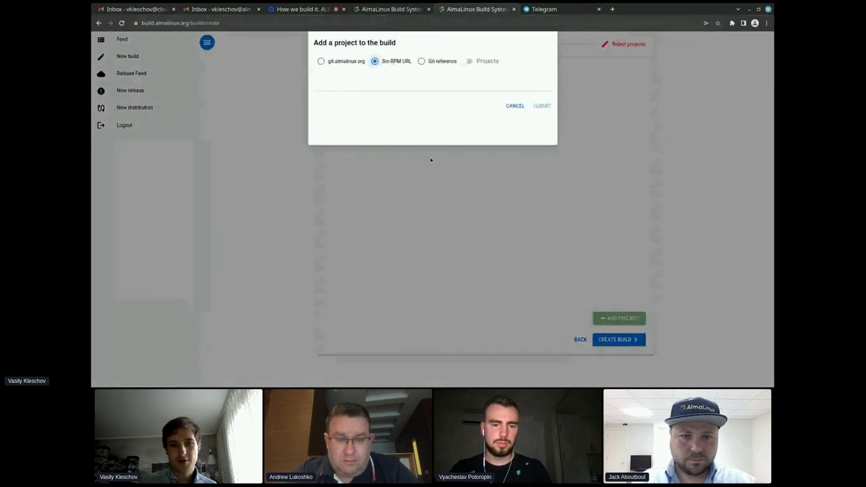
{"action": "left_click", "coordinate": [421, 61]}
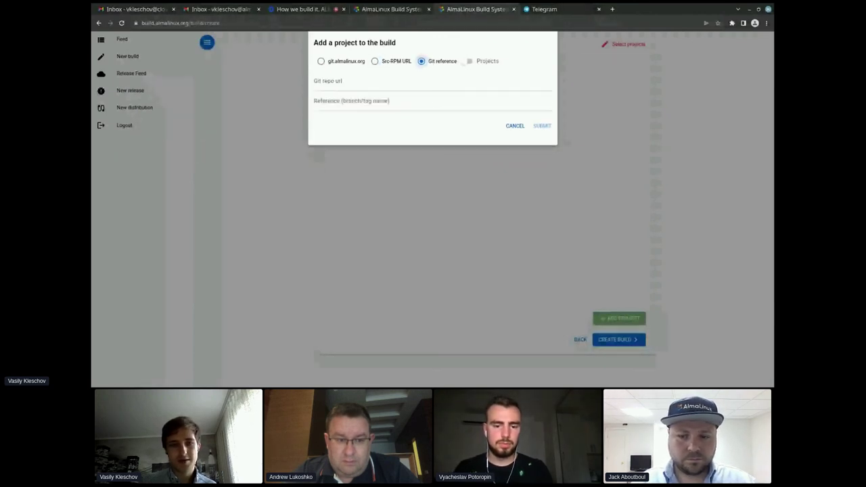
{"action": "left_click", "coordinate": [420, 85]}
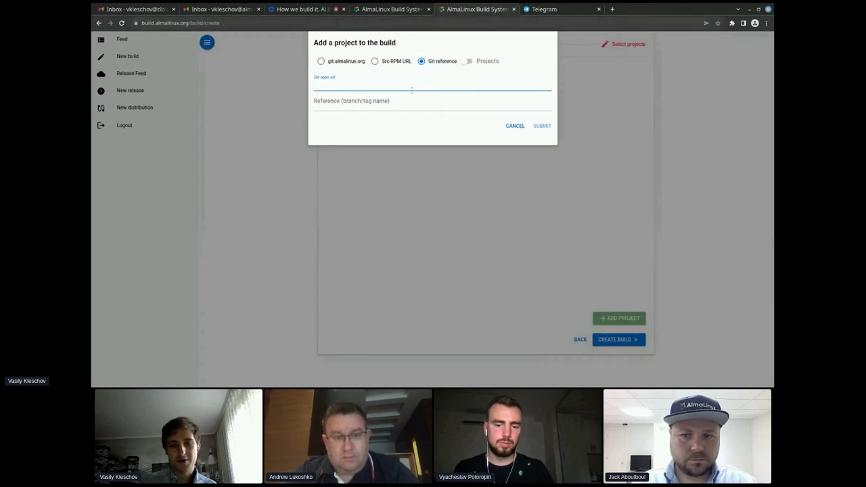
{"action": "left_click", "coordinate": [396, 107]}
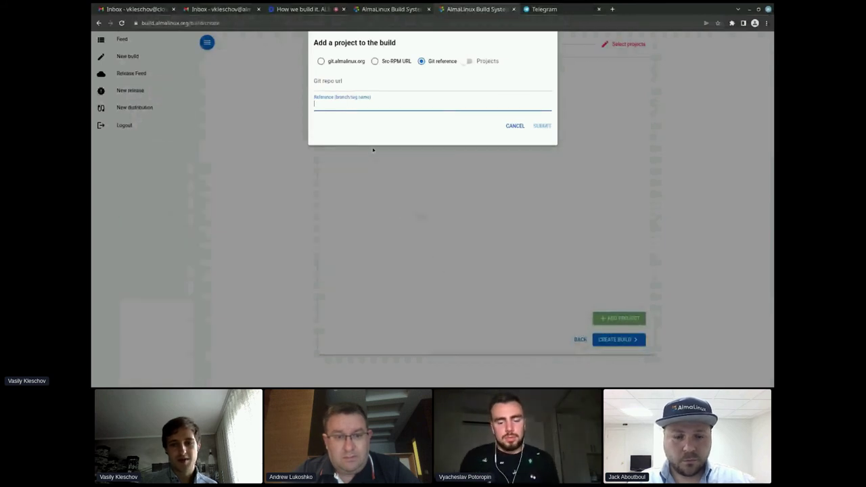
{"action": "left_click", "coordinate": [514, 126]}
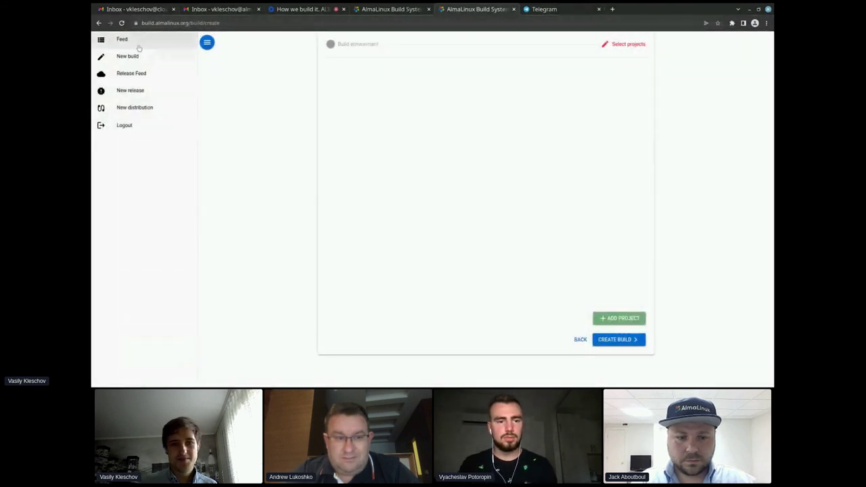
{"action": "left_click", "coordinate": [132, 41]}
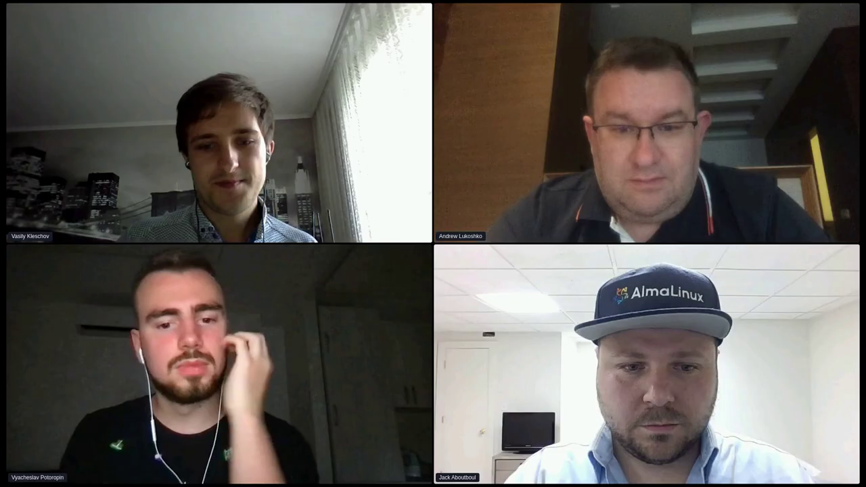